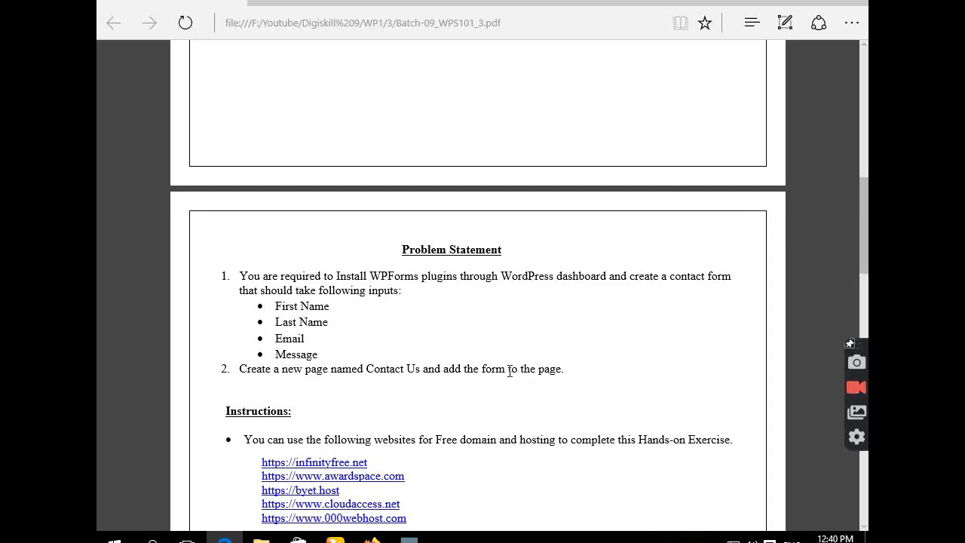
Step: Read through the exercise PDF, covering the problem statement, hosting options, screenshot instructions and submission rules
{"action": "scroll", "coordinate": [498, 377], "scroll_direction": "down", "scroll_amount": 10}
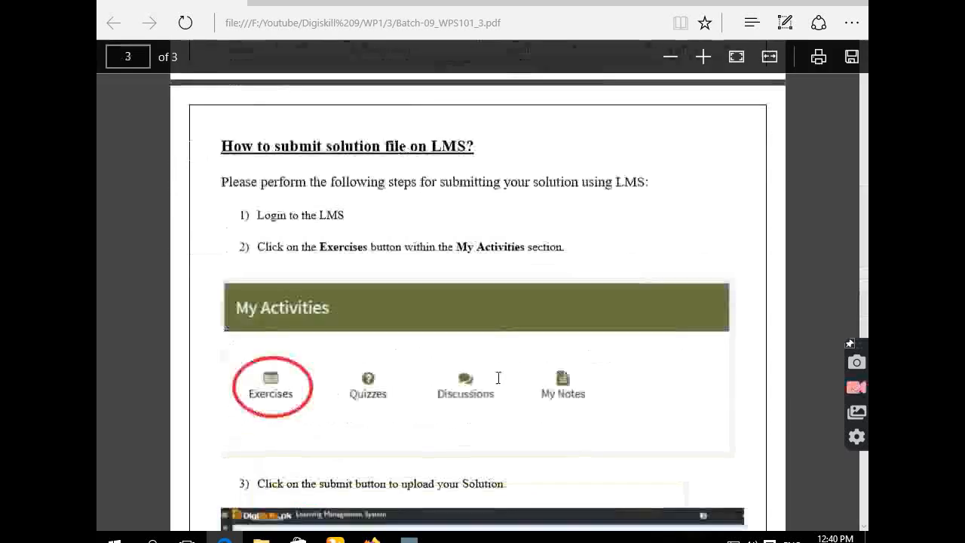
{"action": "scroll", "coordinate": [497, 377], "scroll_direction": "up", "scroll_amount": 10}
{"action": "scroll", "coordinate": [377, 340], "scroll_direction": "down", "scroll_amount": 4}
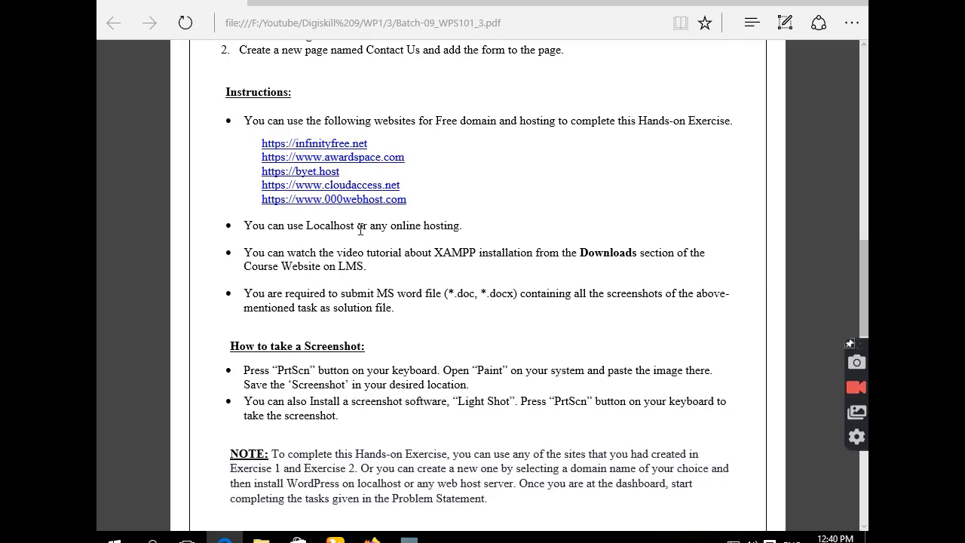
{"action": "left_click_drag", "start_coordinate": [354, 227], "coordinate": [307, 227]}
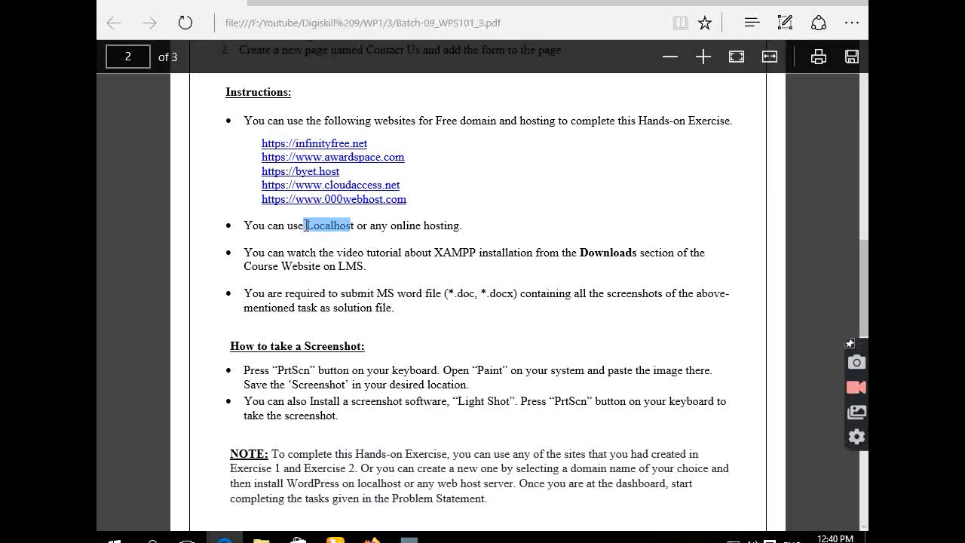
{"action": "left_click", "coordinate": [417, 220]}
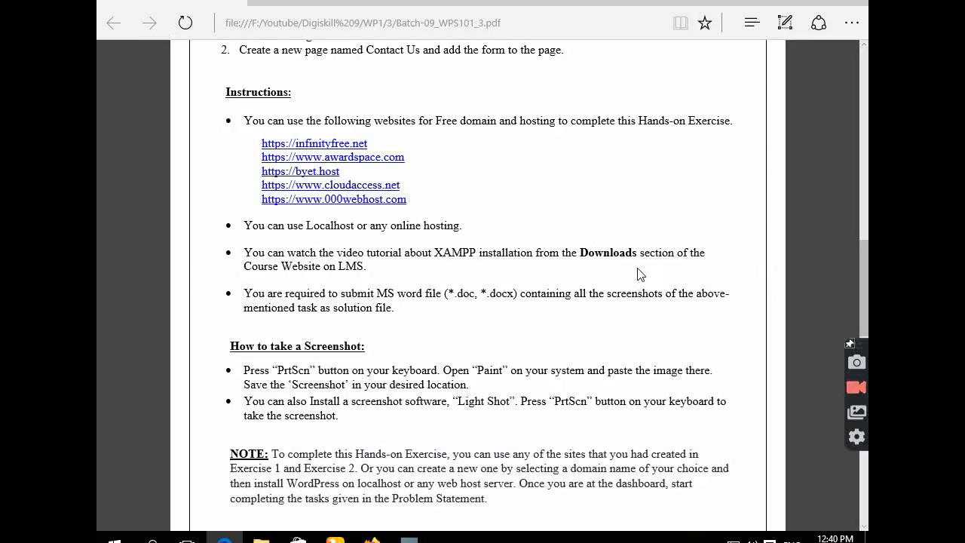
{"action": "scroll", "coordinate": [639, 275], "scroll_direction": "up", "scroll_amount": 15}
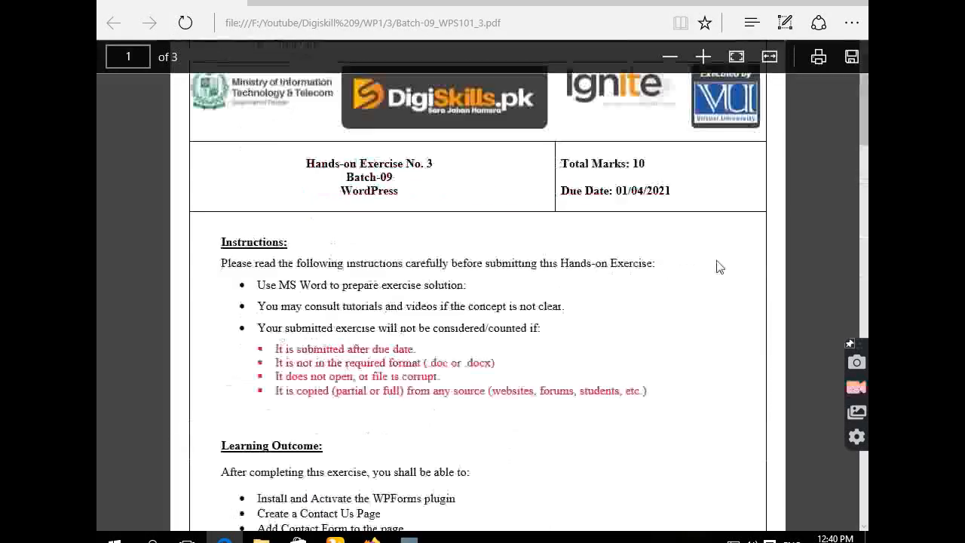
{"action": "scroll", "coordinate": [739, 272], "scroll_direction": "down", "scroll_amount": 5}
{"action": "scroll", "coordinate": [737, 272], "scroll_direction": "up", "scroll_amount": 5}
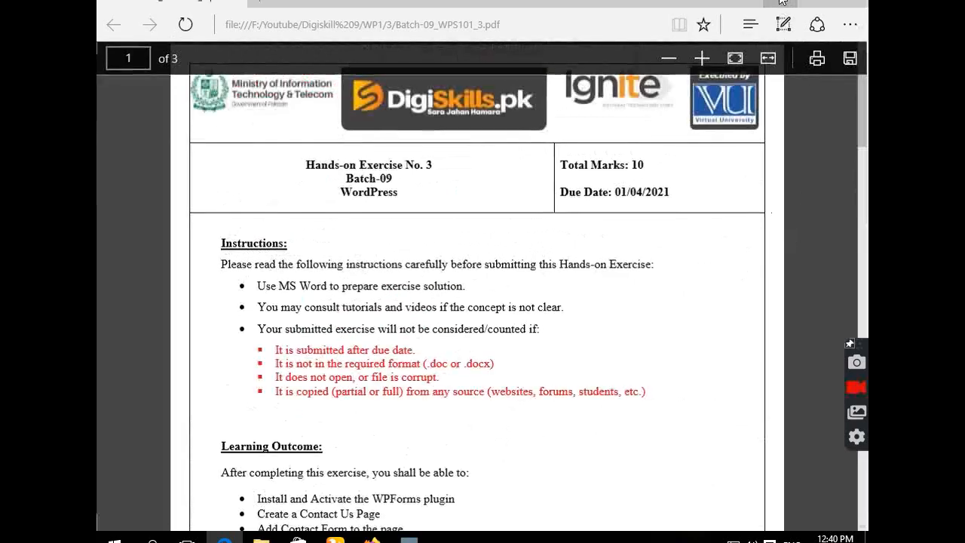
Step: Create a Microsoft Word document named wp3 on the desktop and open it, dismissing the Office activation wizard
{"action": "left_click", "coordinate": [798, 2]}
{"action": "left_click", "coordinate": [799, 2]}
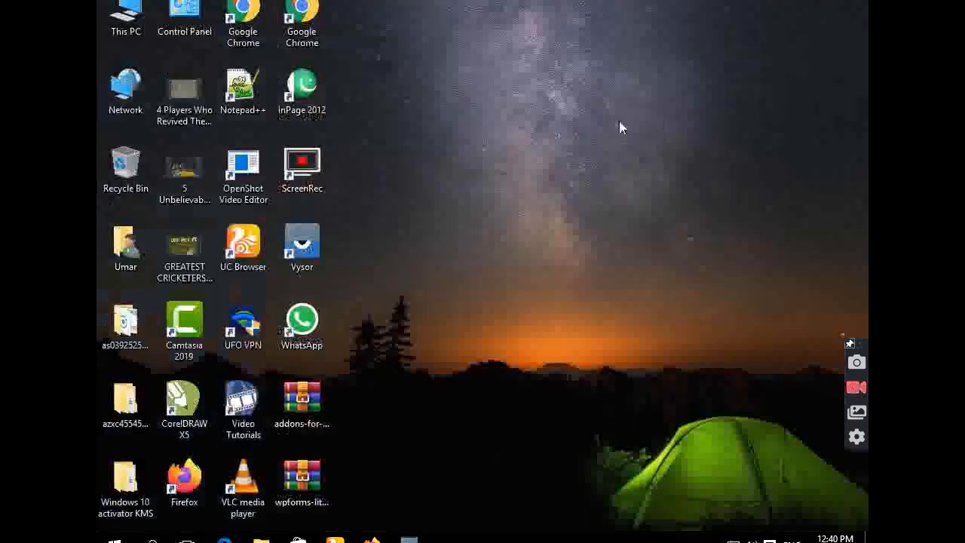
{"action": "right_click", "coordinate": [558, 90]}
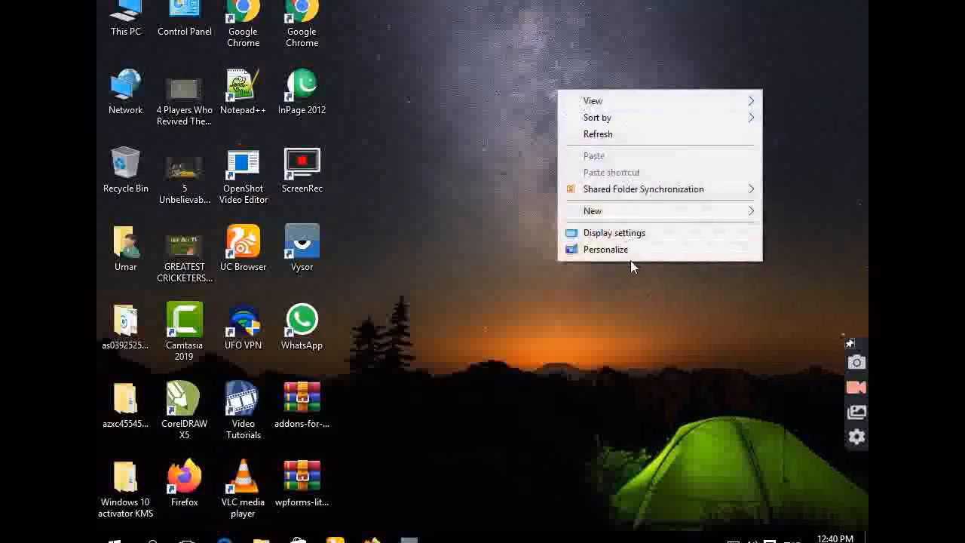
{"action": "mouse_move", "coordinate": [617, 213]}
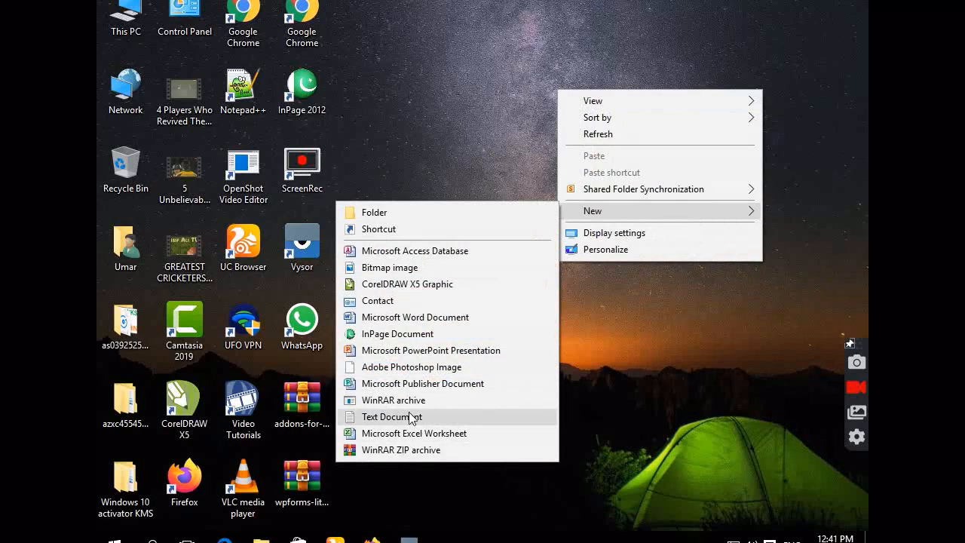
{"action": "left_click", "coordinate": [434, 325]}
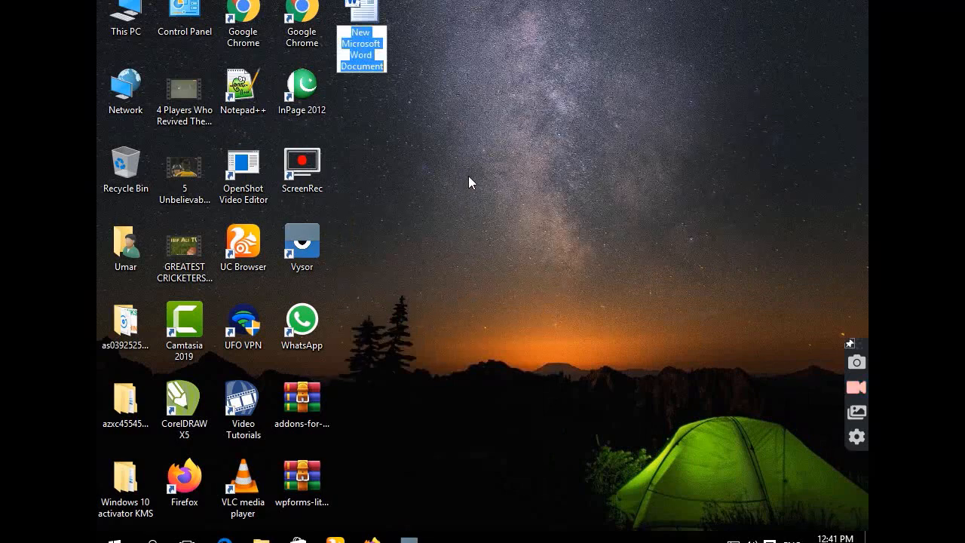
{"action": "type", "text": "wp3"}
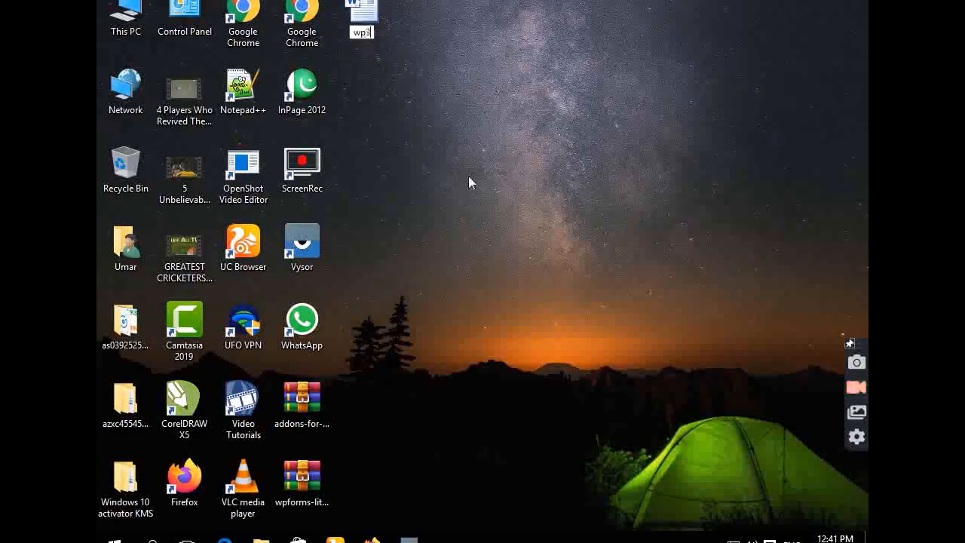
{"action": "key", "text": "Return"}
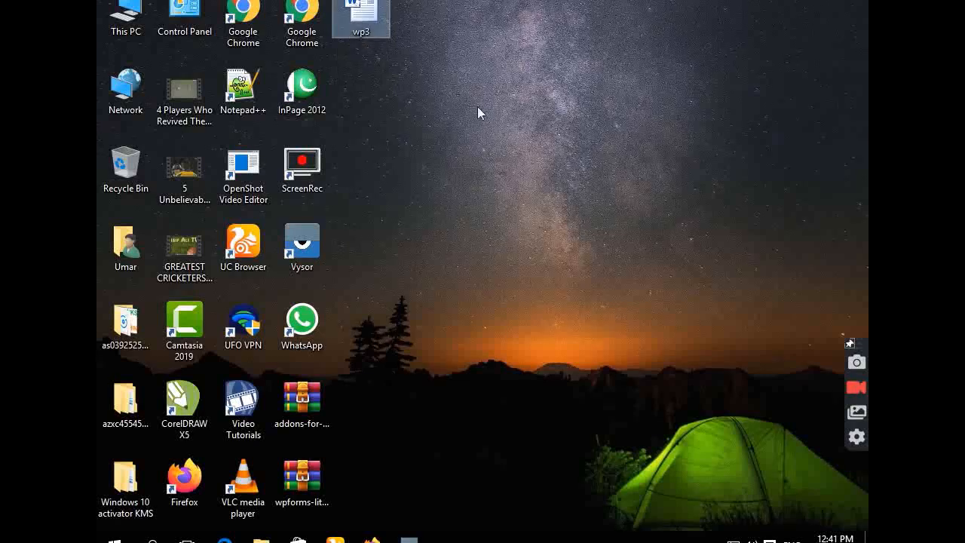
{"action": "double_click", "coordinate": [360, 30]}
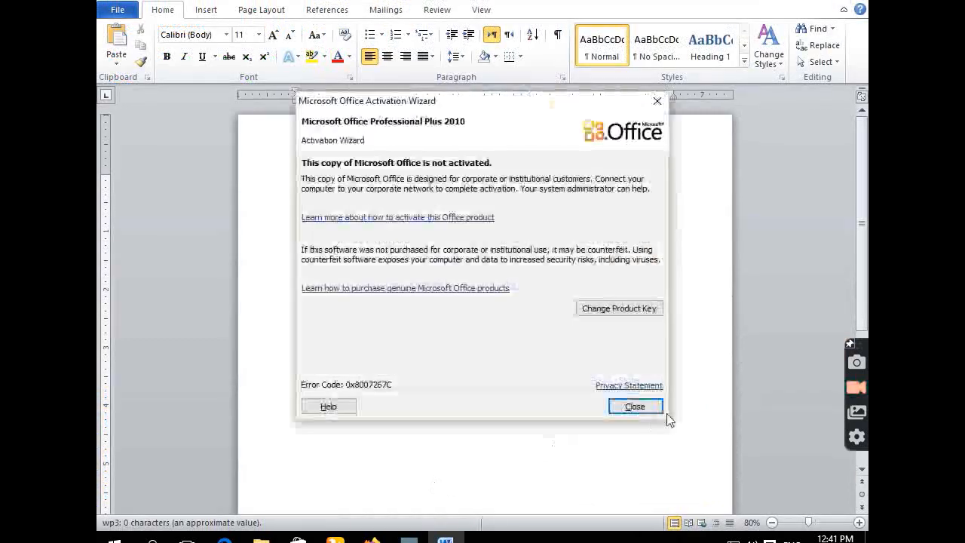
{"action": "left_click", "coordinate": [635, 407]}
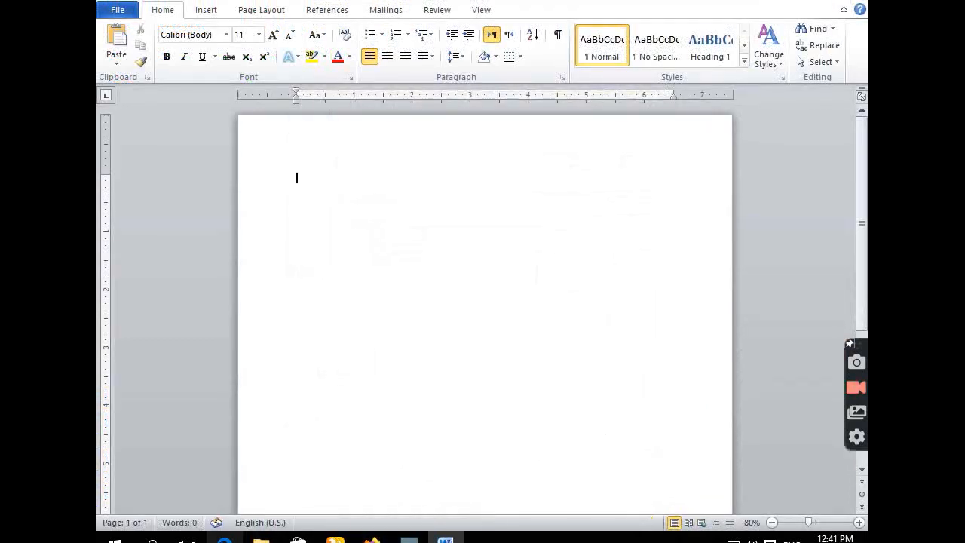
Step: Switch to the exercise PDF in the browser and launch the Snipping Tool over it
{"action": "left_click", "coordinate": [225, 537]}
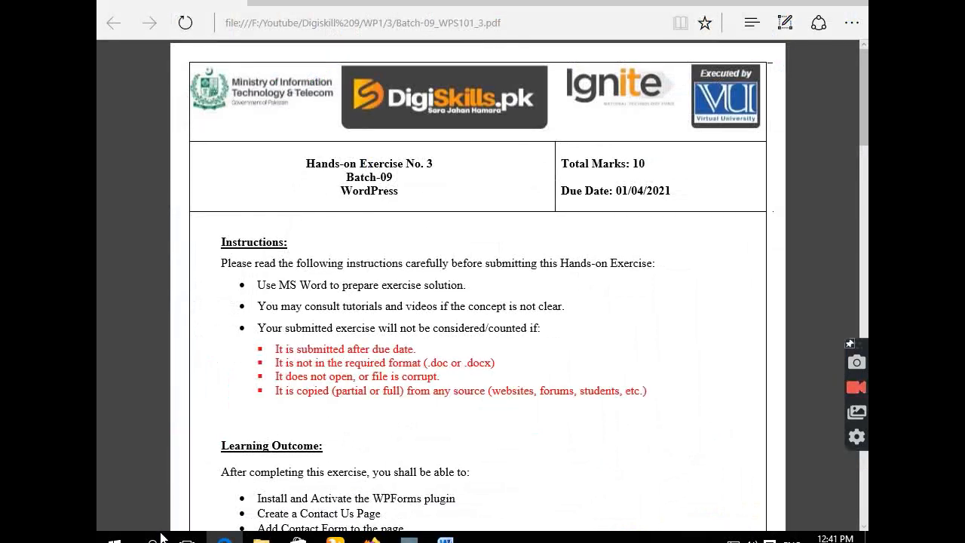
{"action": "left_click", "coordinate": [156, 539]}
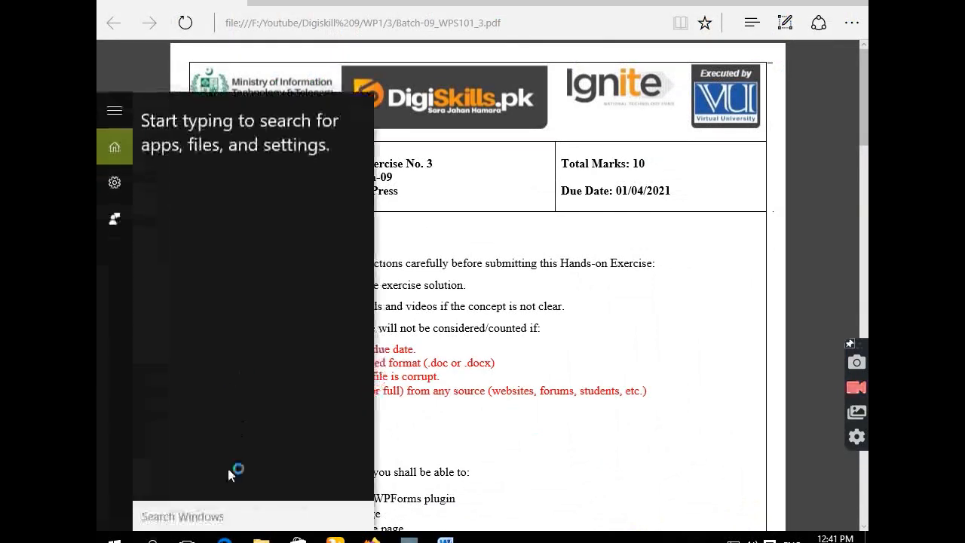
{"action": "type", "text": "s"}
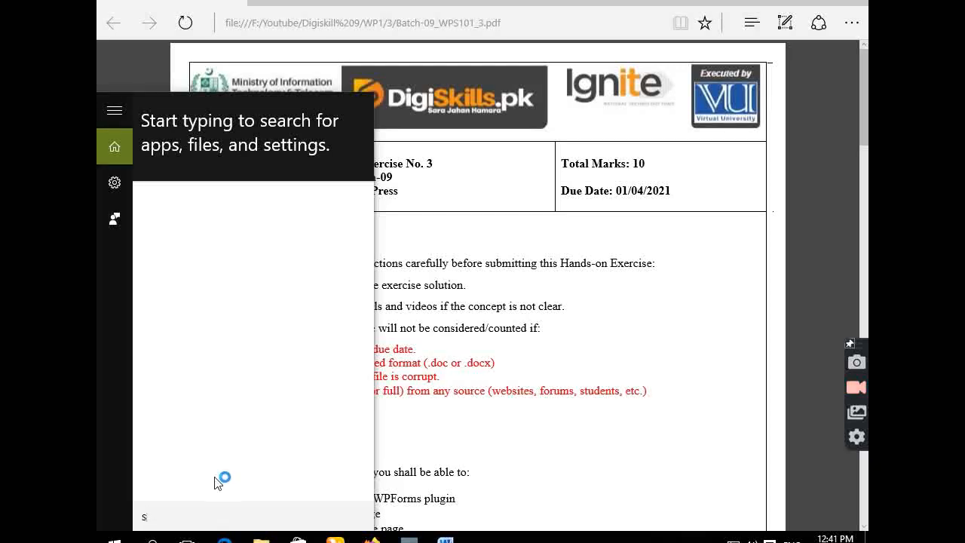
{"action": "type", "text": "n"}
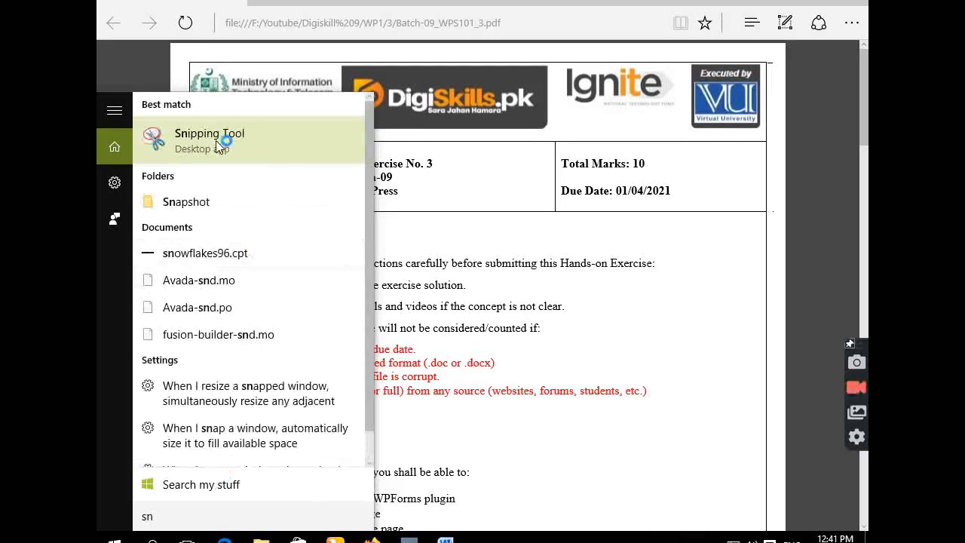
{"action": "left_click", "coordinate": [216, 141]}
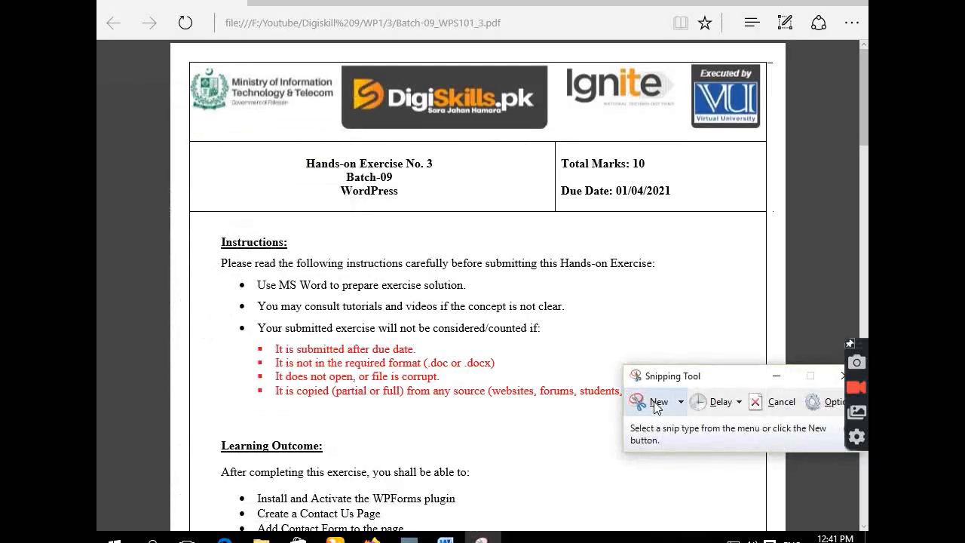
Step: Snip the PDF's header table with the logos, exercise title, total marks and due date, and copy the capture
{"action": "left_click", "coordinate": [657, 408]}
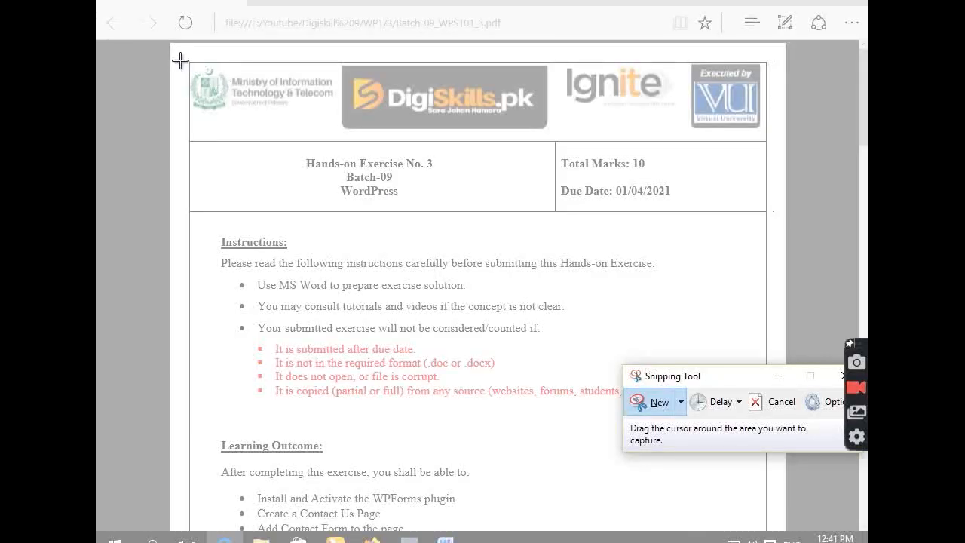
{"action": "left_click_drag", "start_coordinate": [187, 62], "coordinate": [766, 212]}
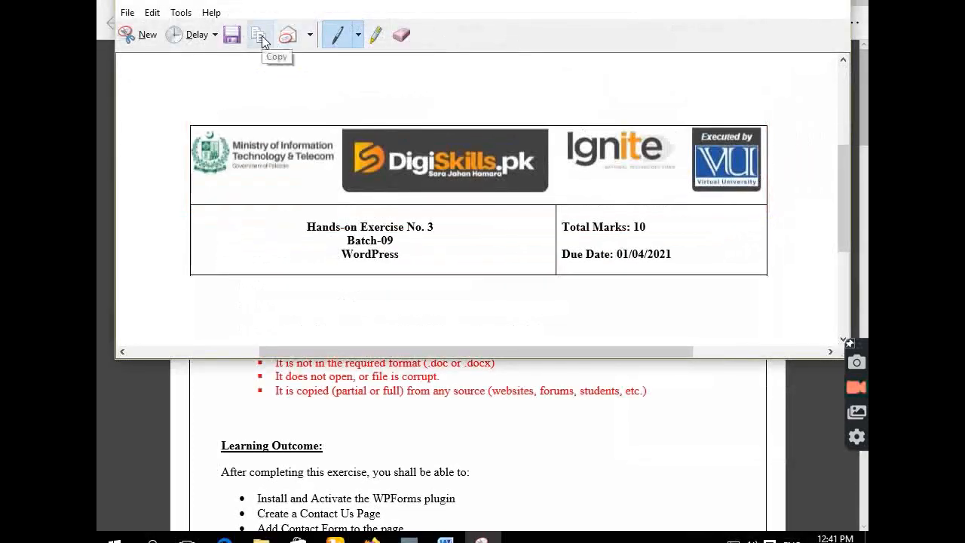
{"action": "left_click", "coordinate": [262, 35]}
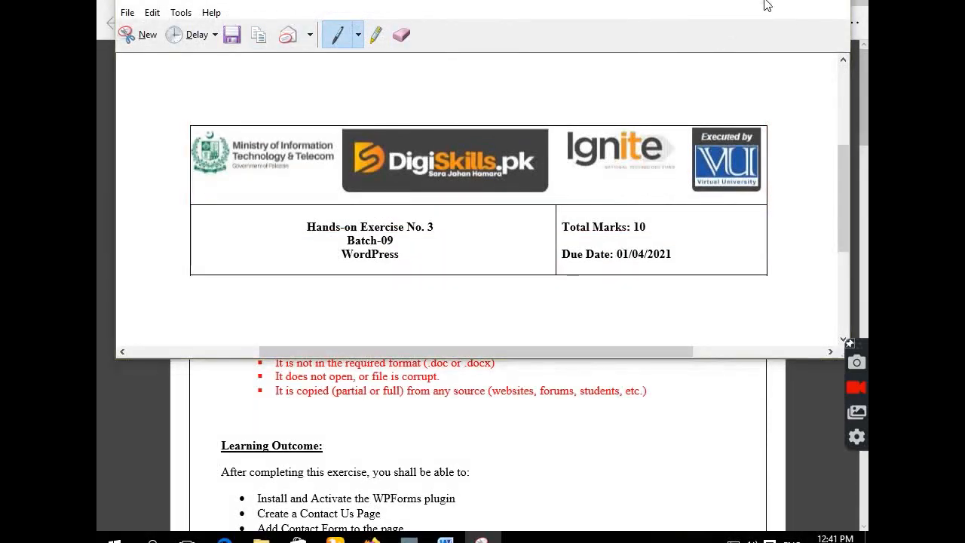
{"action": "left_click", "coordinate": [764, 2]}
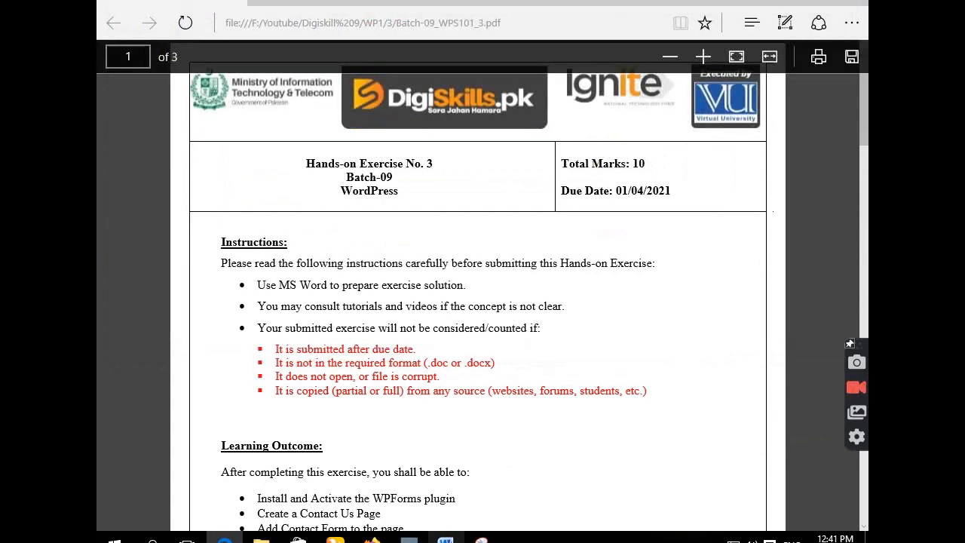
Step: Paste the captured header into the wp3 Word document and place the insertion point on a line below it
{"action": "left_click", "coordinate": [446, 539]}
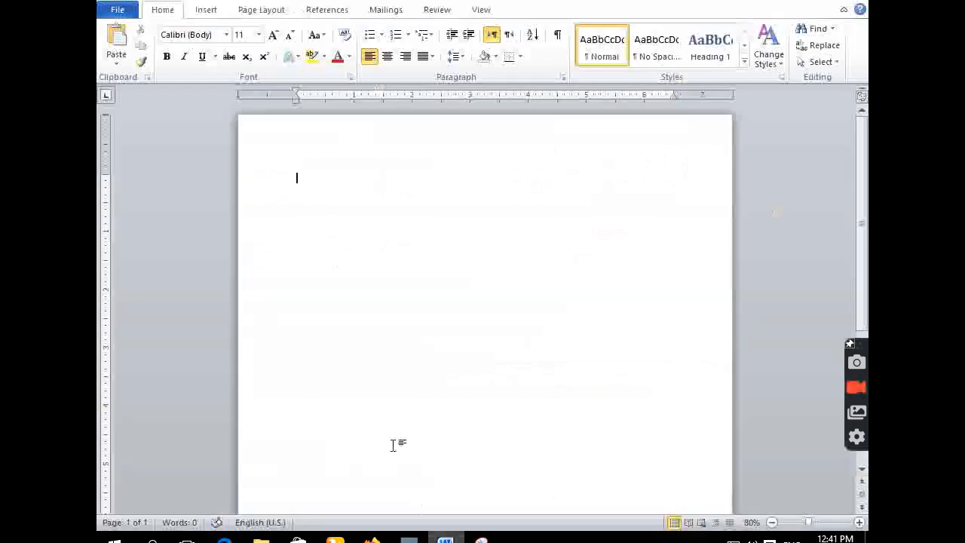
{"action": "right_click", "coordinate": [319, 188]}
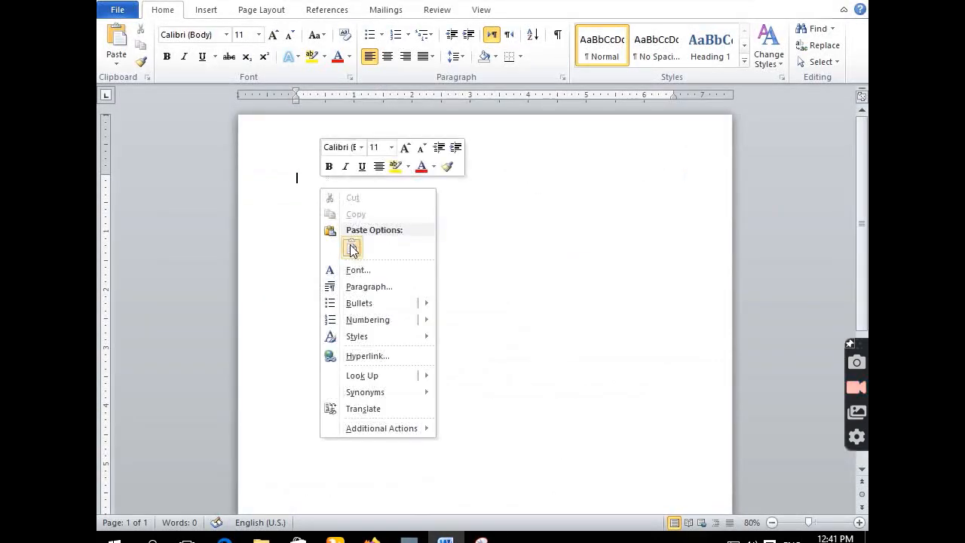
{"action": "left_click", "coordinate": [352, 248]}
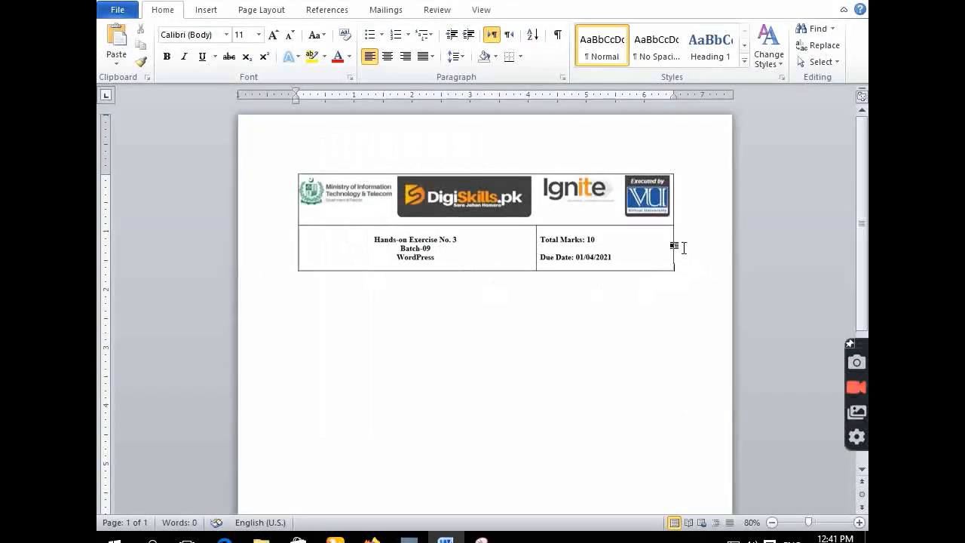
{"action": "left_click", "coordinate": [363, 312]}
{"action": "left_click", "coordinate": [280, 340]}
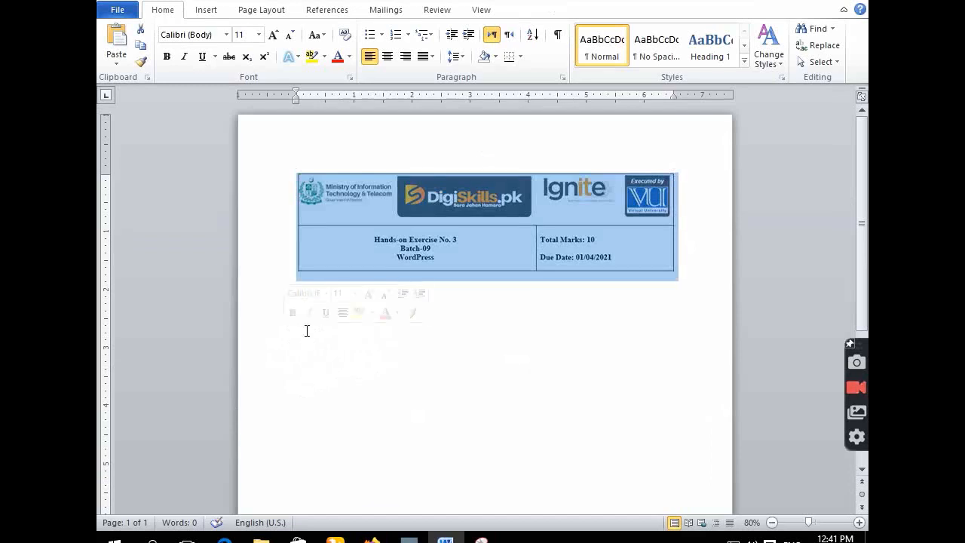
{"action": "left_click", "coordinate": [305, 330]}
{"action": "left_click", "coordinate": [304, 330]}
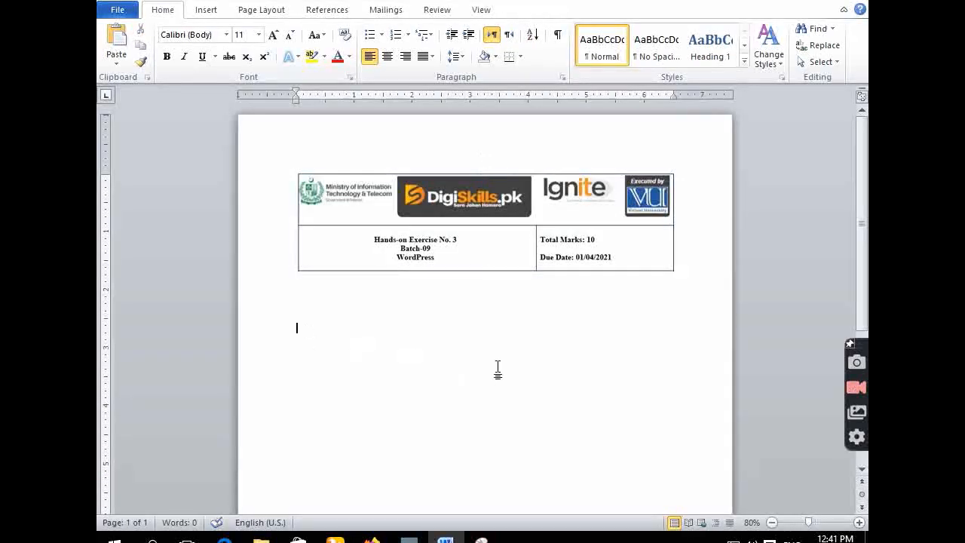
Step: Copy the line "Install and Activate the WPForms plugin" from the PDF's Learning Outcome list
{"action": "left_click", "coordinate": [784, 1]}
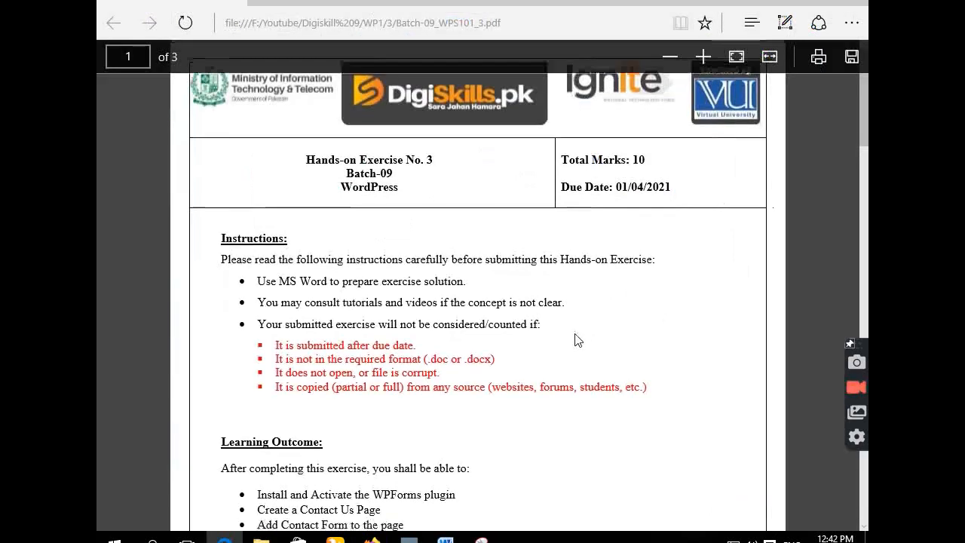
{"action": "scroll", "coordinate": [577, 341], "scroll_direction": "down", "scroll_amount": 10}
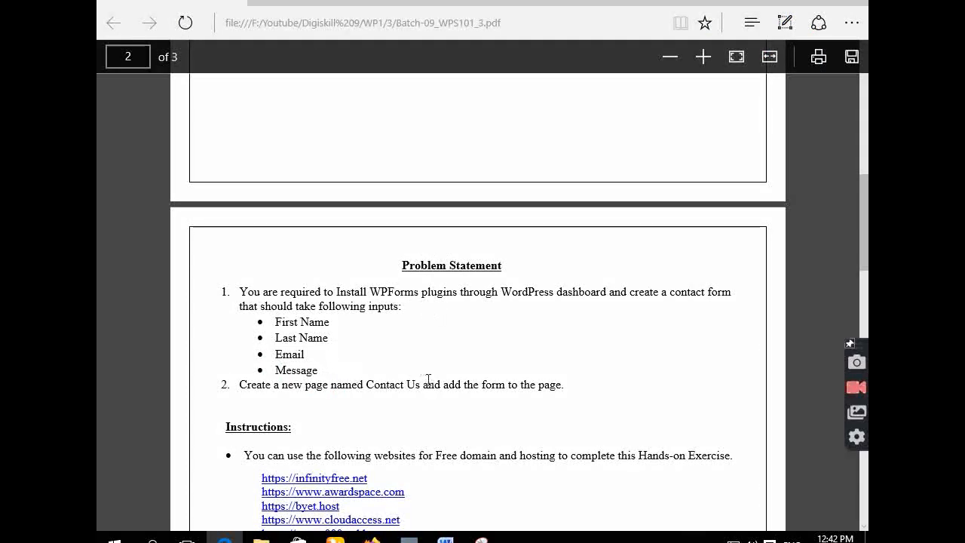
{"action": "scroll", "coordinate": [427, 379], "scroll_direction": "up", "scroll_amount": 5}
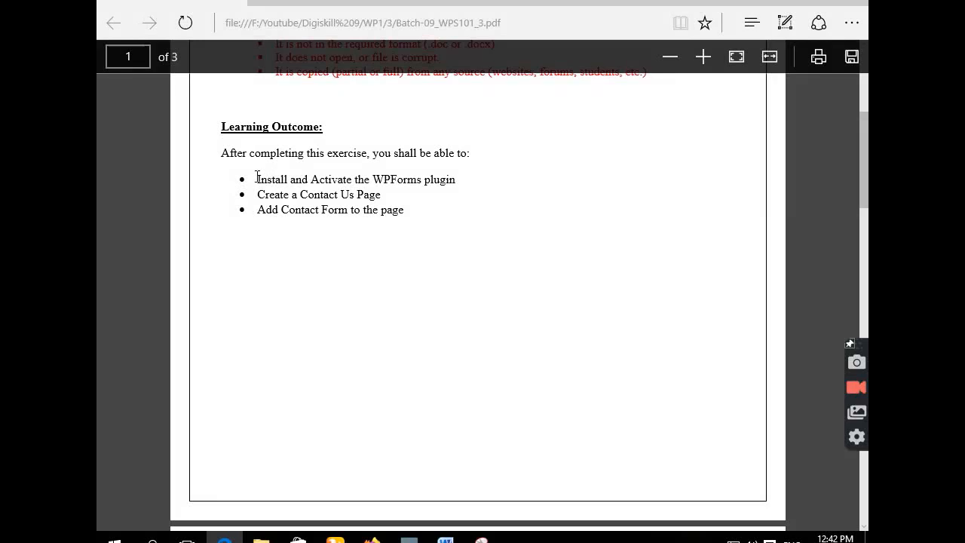
{"action": "left_click_drag", "start_coordinate": [257, 179], "coordinate": [486, 182]}
{"action": "right_click", "coordinate": [426, 180]}
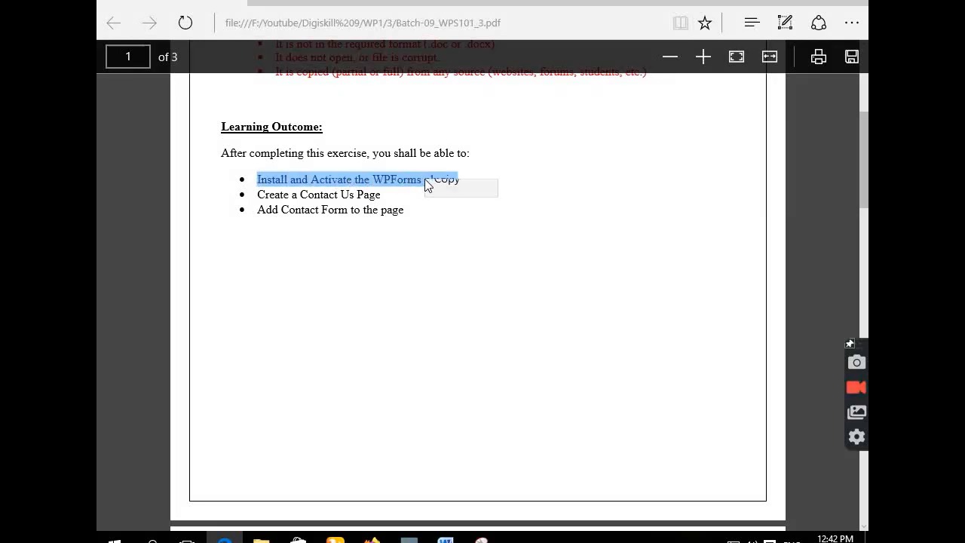
{"action": "left_click", "coordinate": [455, 199]}
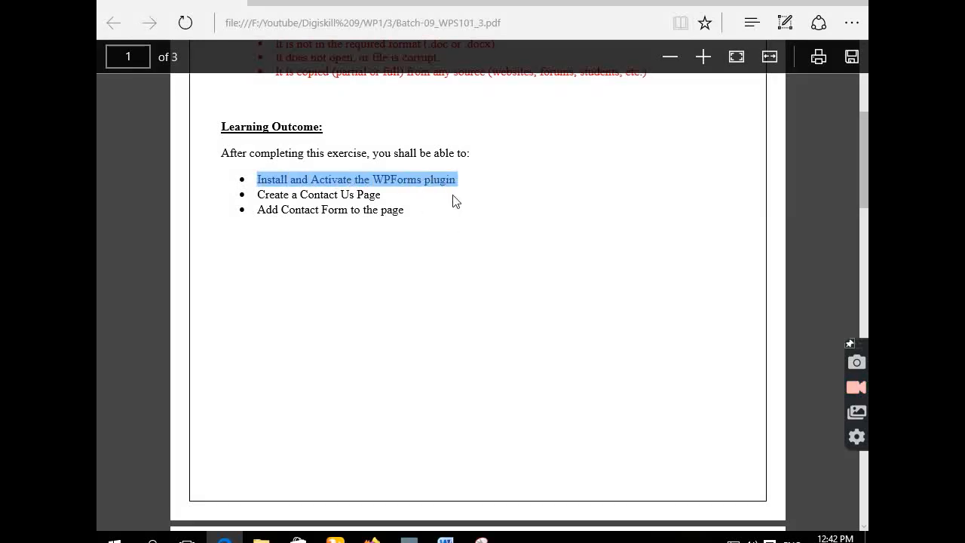
Step: Switch to the wp3 Word document and paste the copied line as text only below the header image
{"action": "left_click", "coordinate": [784, 3]}
{"action": "left_click", "coordinate": [445, 540]}
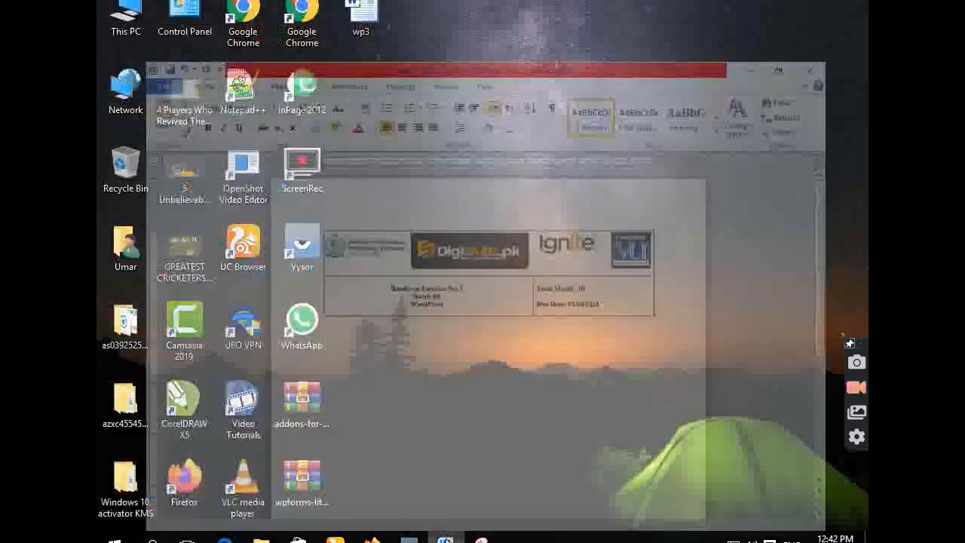
{"action": "left_click", "coordinate": [301, 329]}
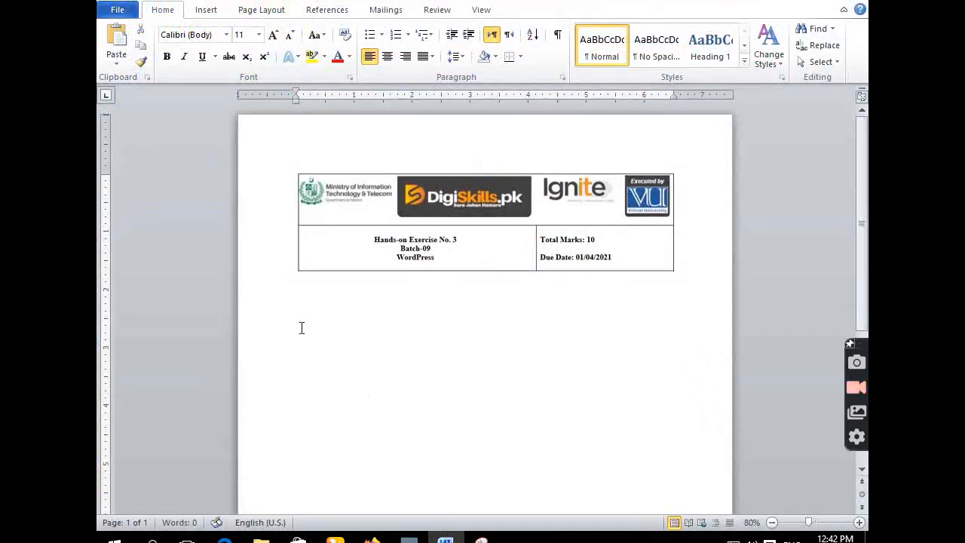
{"action": "right_click", "coordinate": [306, 332]}
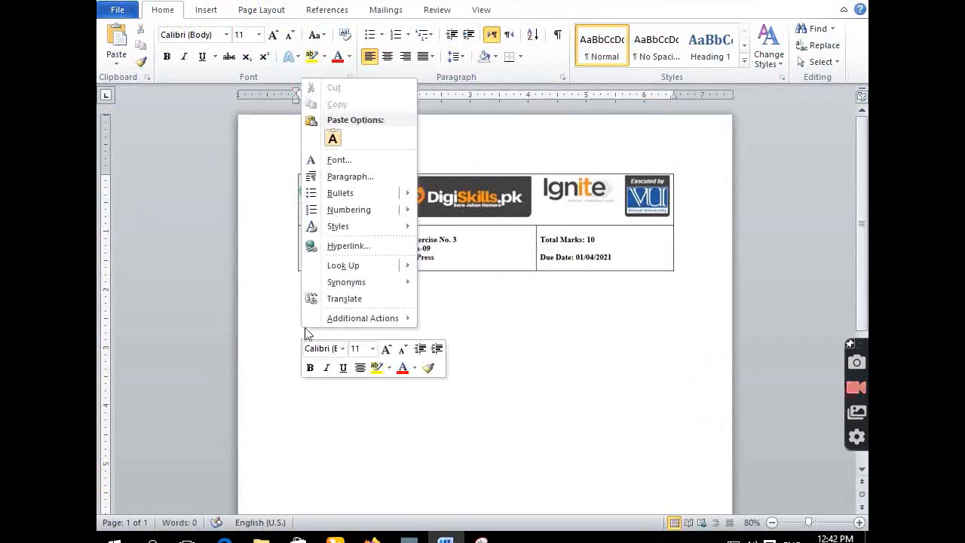
{"action": "left_click", "coordinate": [334, 140]}
Step: Format the line "Install and Activate the WPForms plugin" as 20 pt, bold, italic and red
{"action": "left_click_drag", "start_coordinate": [448, 329], "coordinate": [305, 317]}
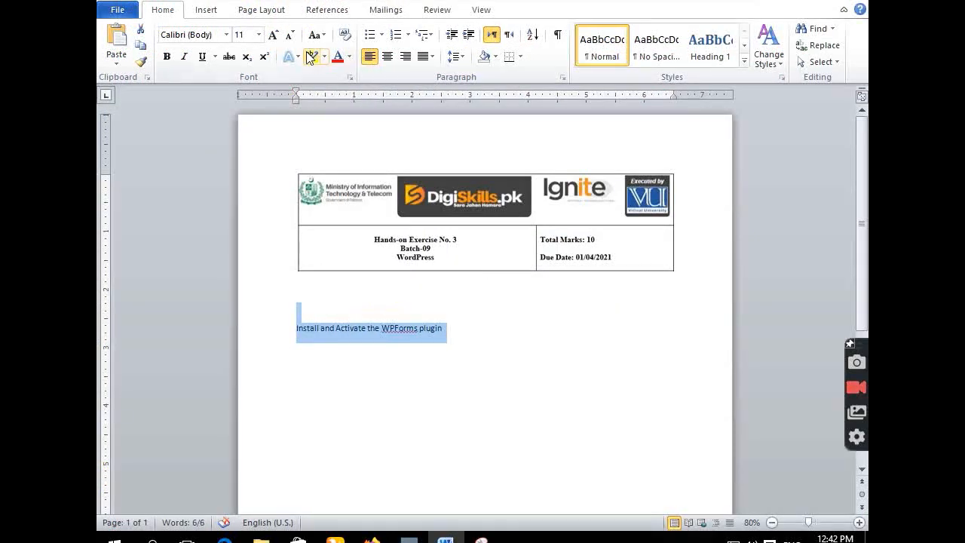
{"action": "left_click", "coordinate": [259, 35]}
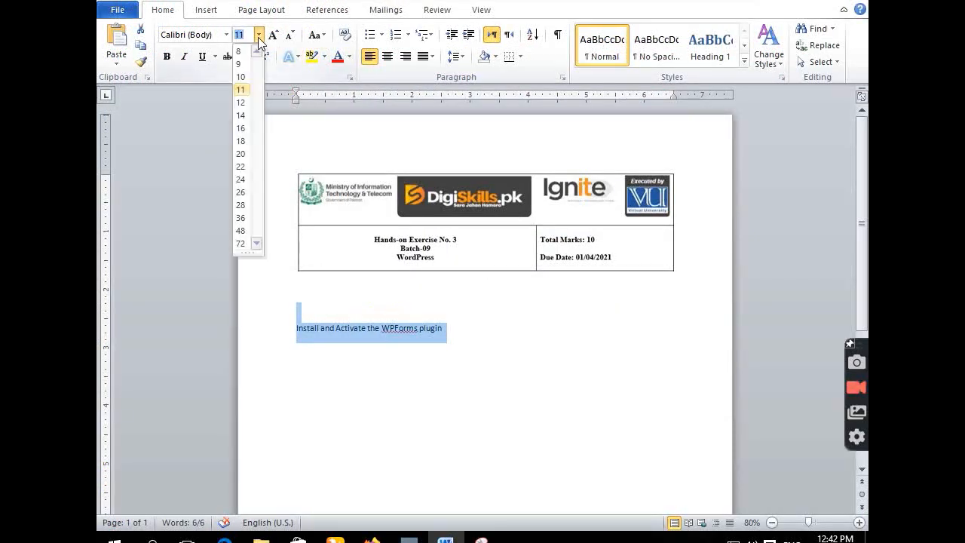
{"action": "left_click", "coordinate": [240, 154]}
{"action": "left_click", "coordinate": [167, 56]}
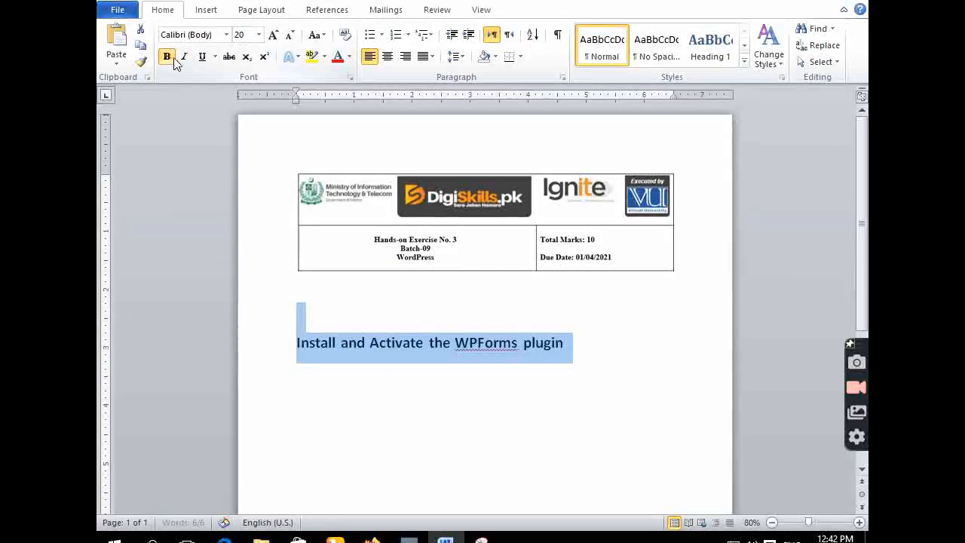
{"action": "left_click", "coordinate": [186, 58]}
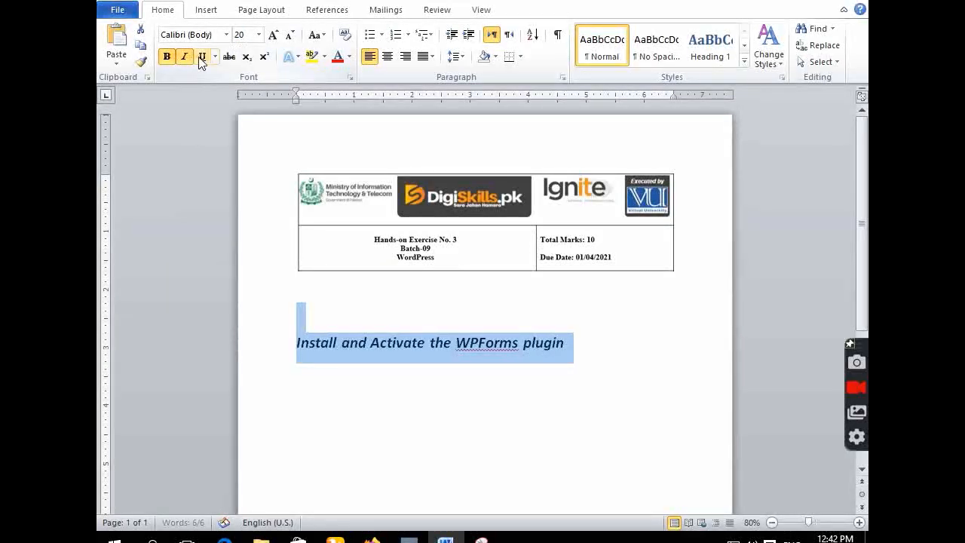
{"action": "left_click", "coordinate": [341, 59]}
{"action": "left_click", "coordinate": [350, 57]}
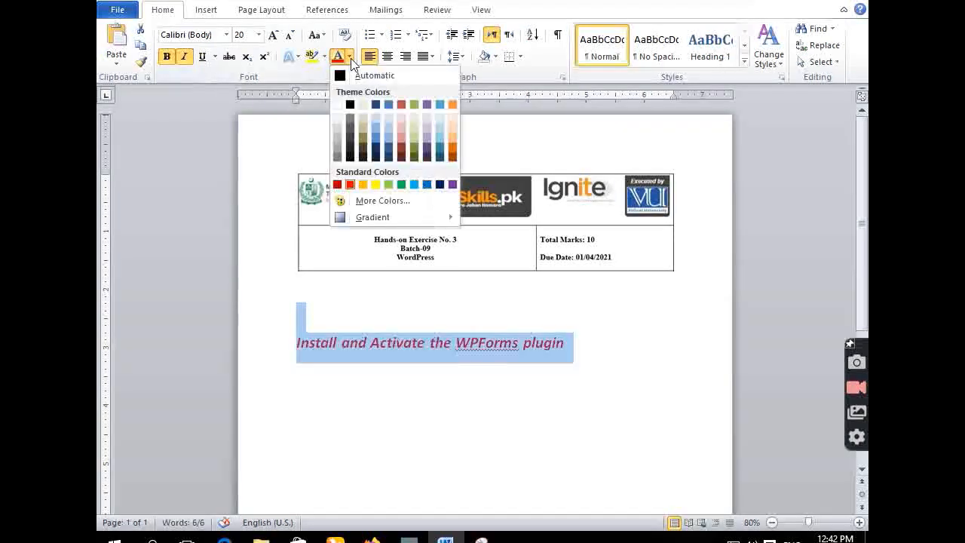
{"action": "left_click", "coordinate": [302, 129]}
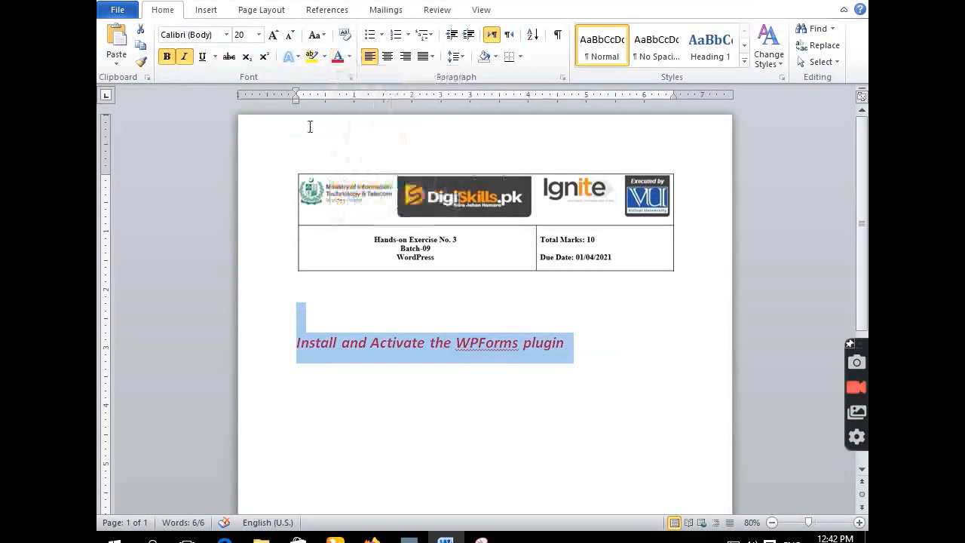
{"action": "left_click", "coordinate": [596, 345]}
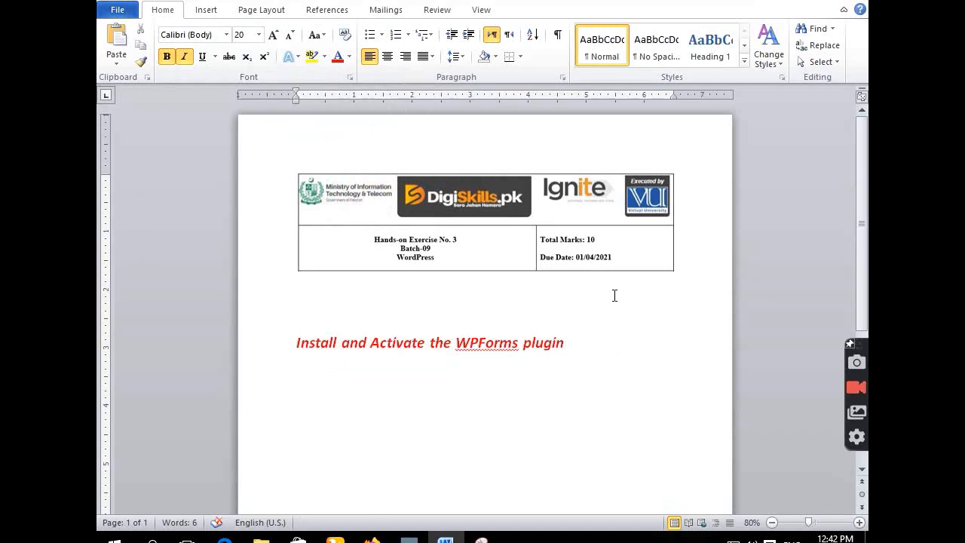
Step: Switch to the WordPress dashboard in the UC Browser and activate the installed WPForms Lite plugin
{"action": "left_click", "coordinate": [789, 2]}
{"action": "left_click", "coordinate": [336, 537]}
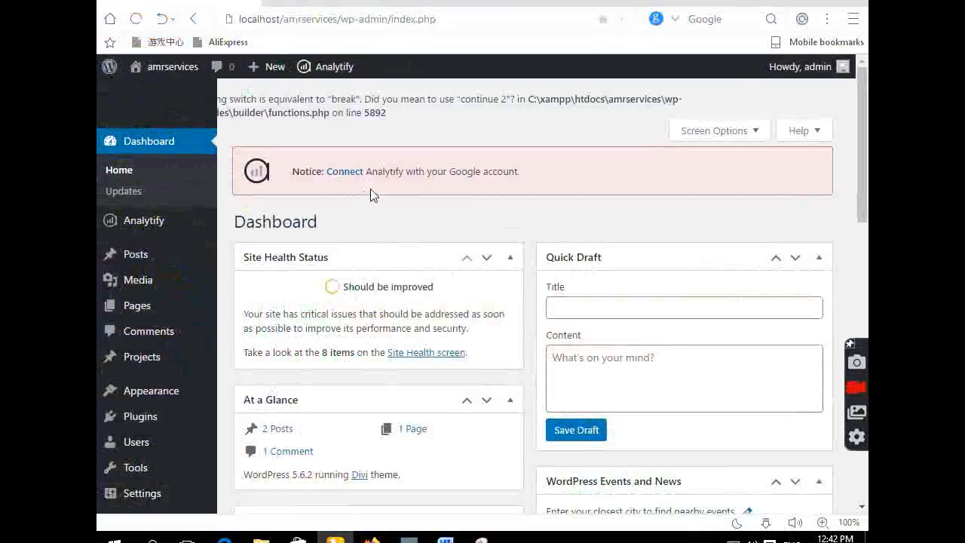
{"action": "left_click", "coordinate": [141, 413]}
{"action": "mouse_move", "coordinate": [204, 282]}
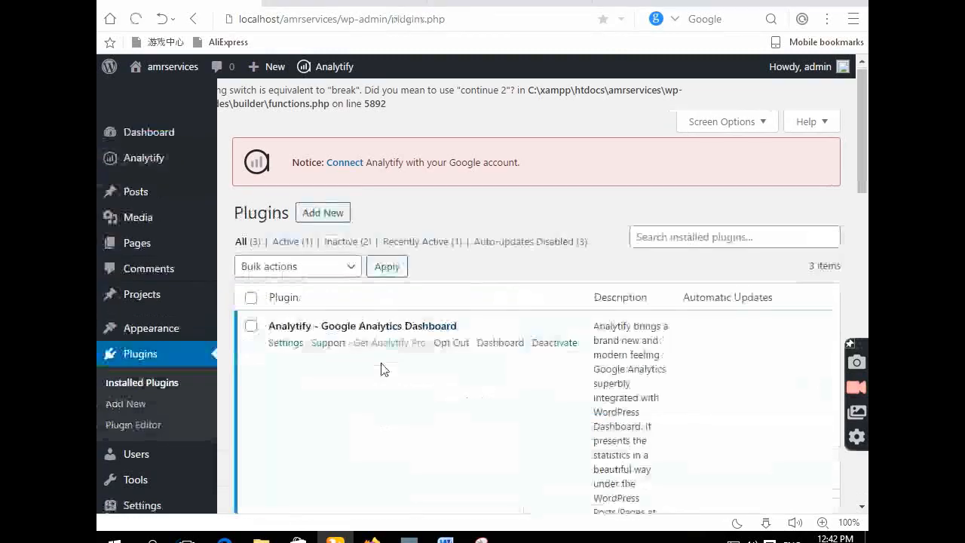
{"action": "scroll", "coordinate": [382, 369], "scroll_direction": "down", "scroll_amount": 10}
{"action": "scroll", "coordinate": [381, 369], "scroll_direction": "down", "scroll_amount": 3}
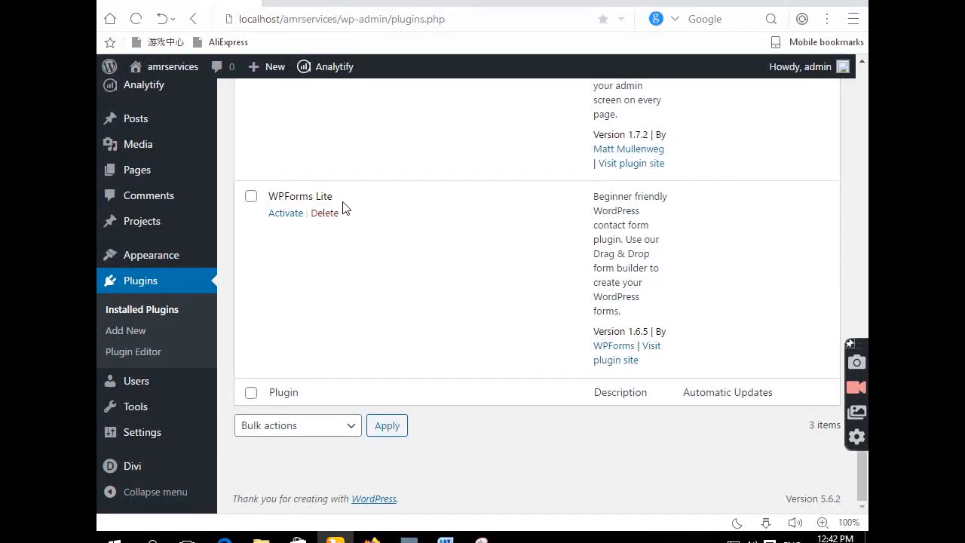
{"action": "left_click", "coordinate": [285, 218]}
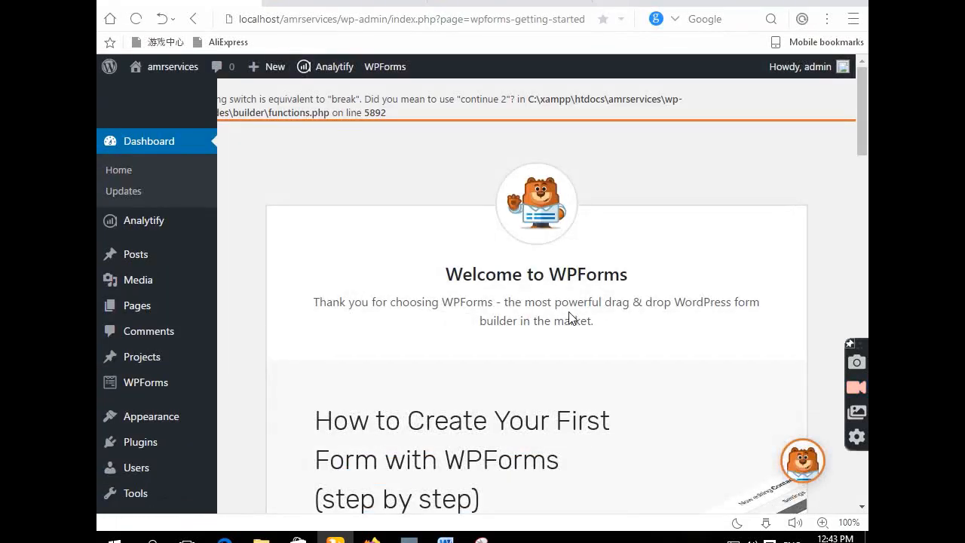
Step: Start creating the first form in WPForms and look through the available form templates
{"action": "scroll", "coordinate": [571, 318], "scroll_direction": "down", "scroll_amount": 5}
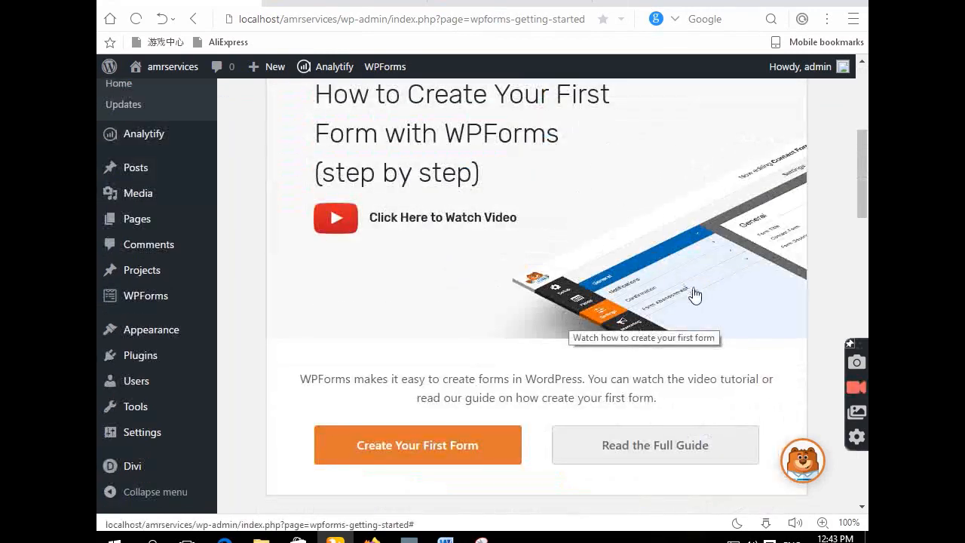
{"action": "left_click", "coordinate": [448, 453]}
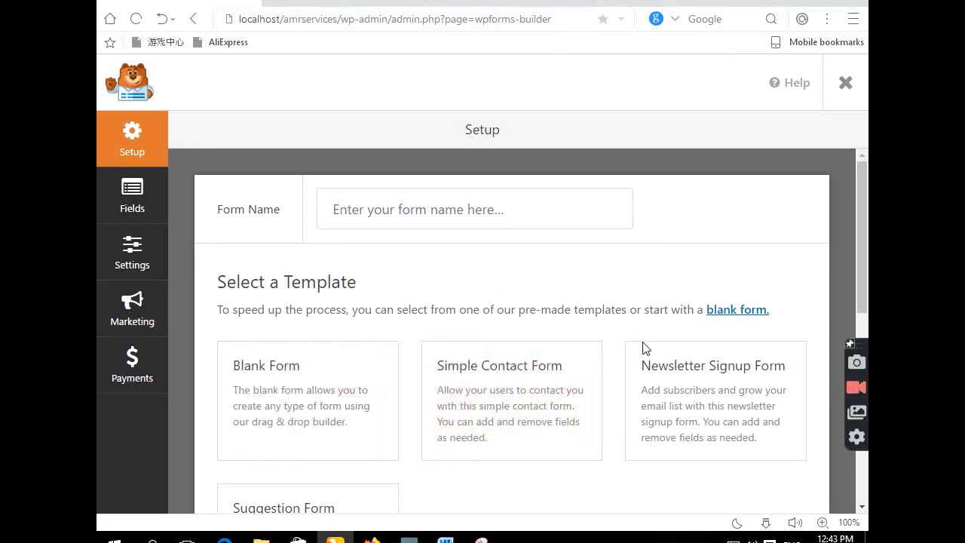
{"action": "scroll", "coordinate": [657, 409], "scroll_direction": "down", "scroll_amount": 5}
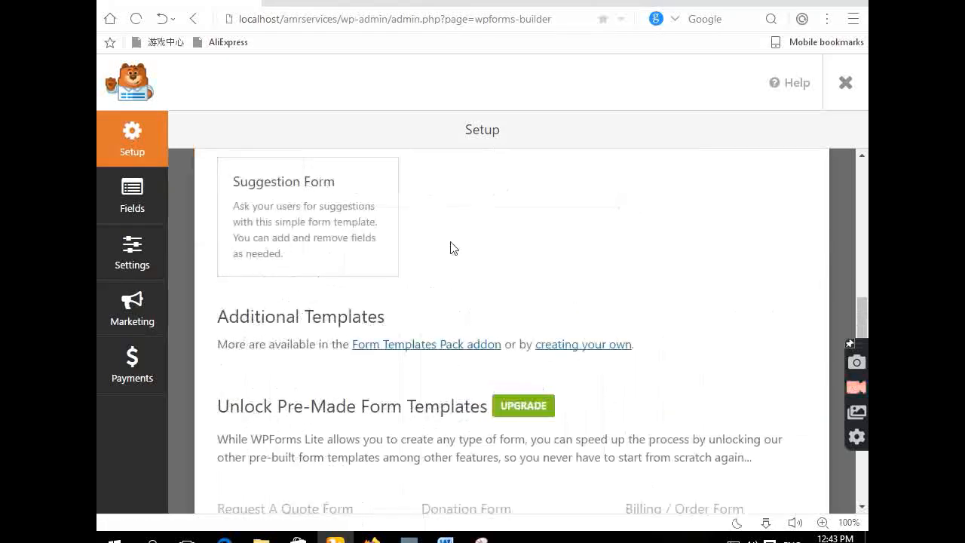
{"action": "scroll", "coordinate": [495, 263], "scroll_direction": "down", "scroll_amount": 2}
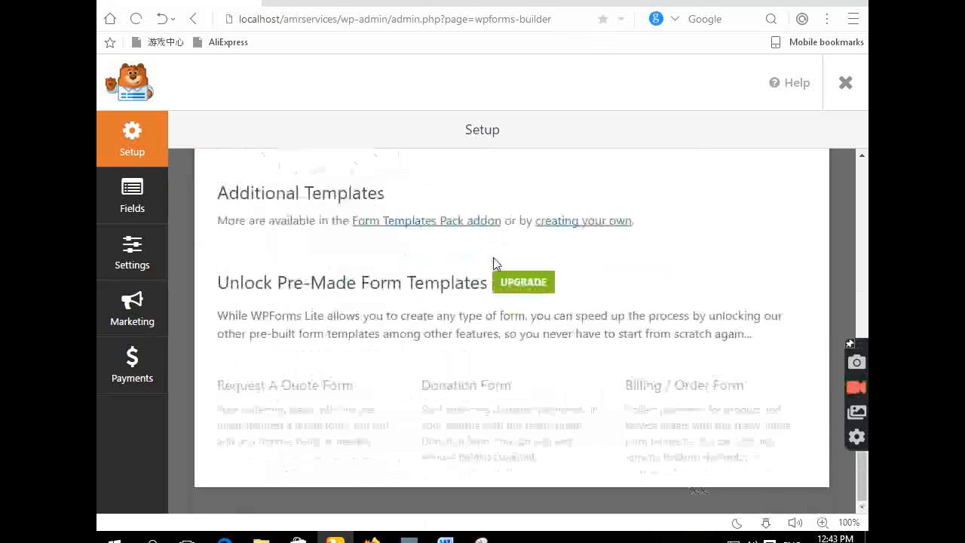
{"action": "scroll", "coordinate": [495, 263], "scroll_direction": "up", "scroll_amount": 7}
Step: Name the form "Contact Us" and create it from the Simple Contact Form template
{"action": "left_click", "coordinate": [389, 223]}
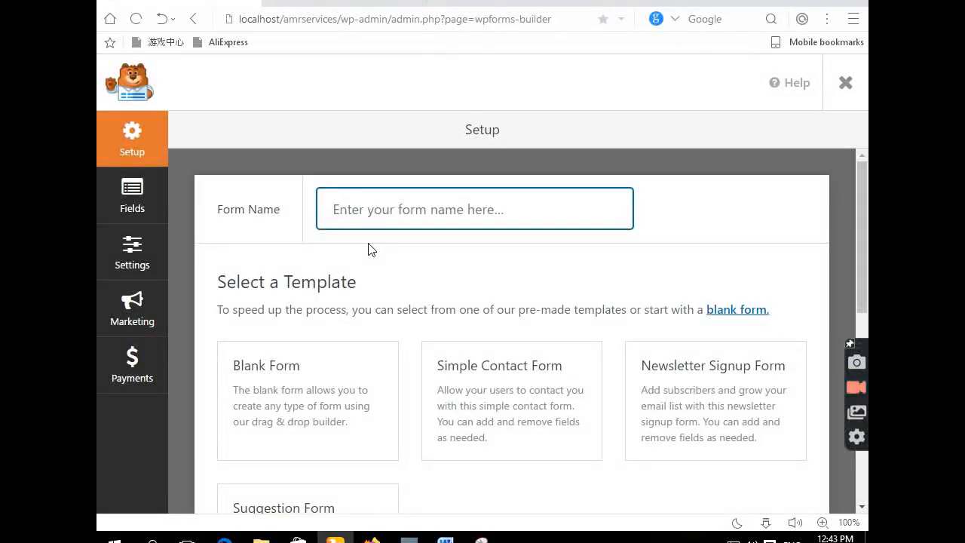
{"action": "type", "text": "Conta"}
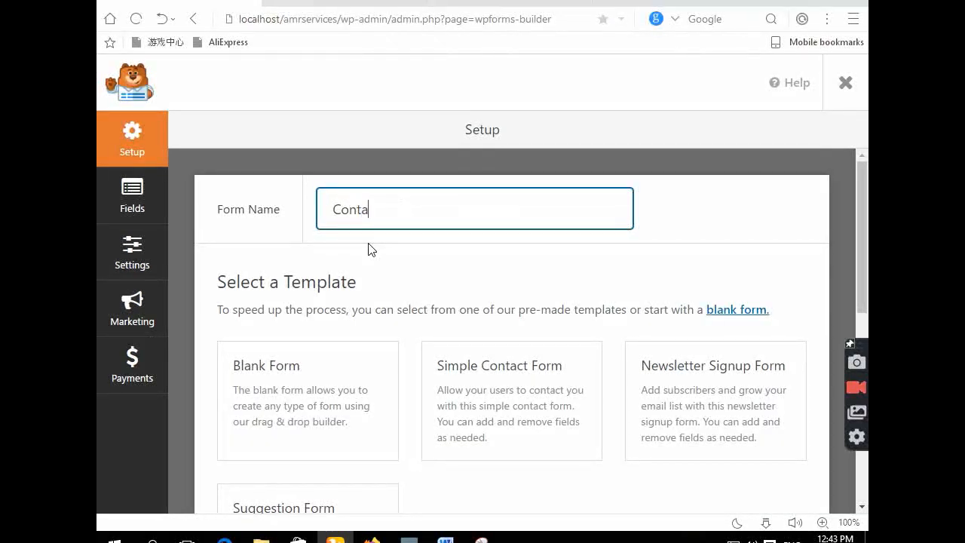
{"action": "type", "text": "ct Us"}
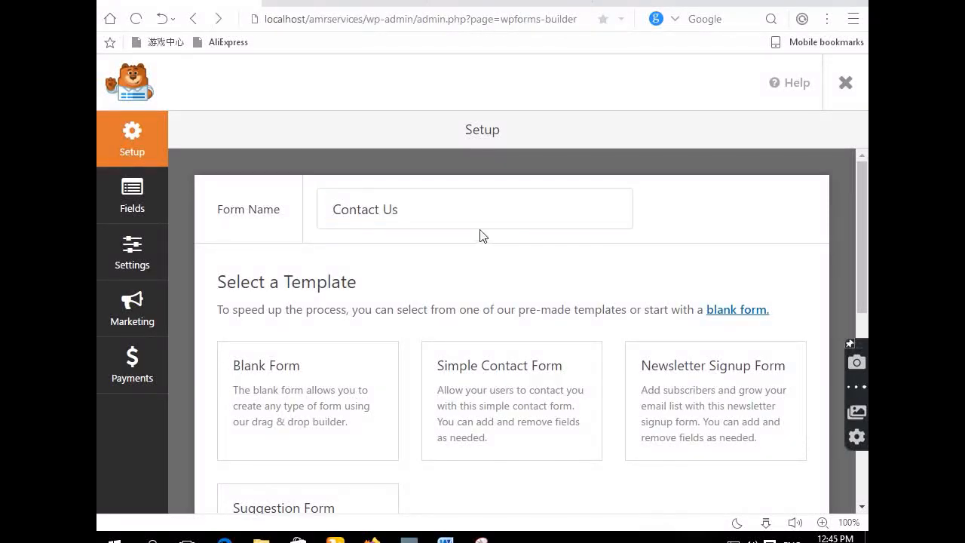
{"action": "mouse_move", "coordinate": [469, 383]}
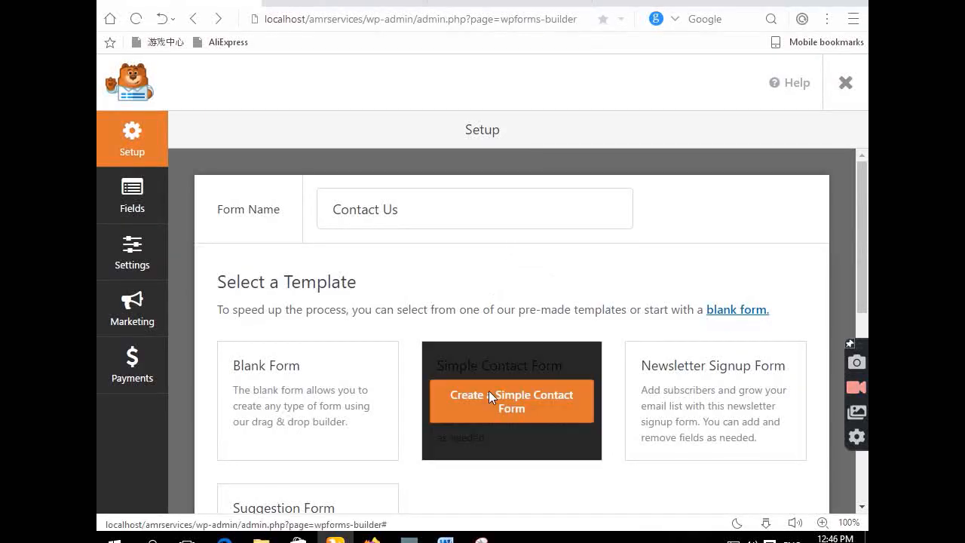
{"action": "left_click", "coordinate": [489, 391]}
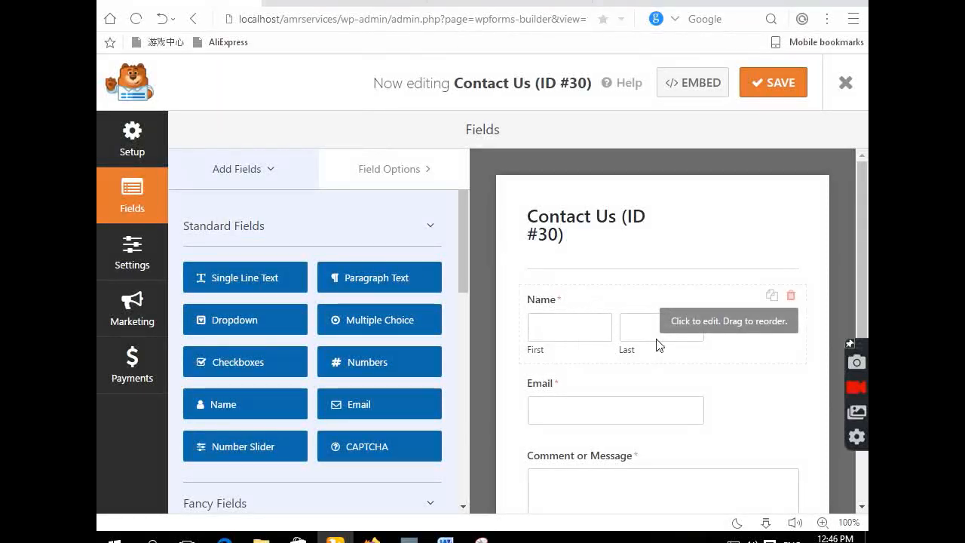
Step: Check the Contact Us form's fields down to the Submit button and save the form
{"action": "scroll", "coordinate": [562, 403], "scroll_direction": "down", "scroll_amount": 2}
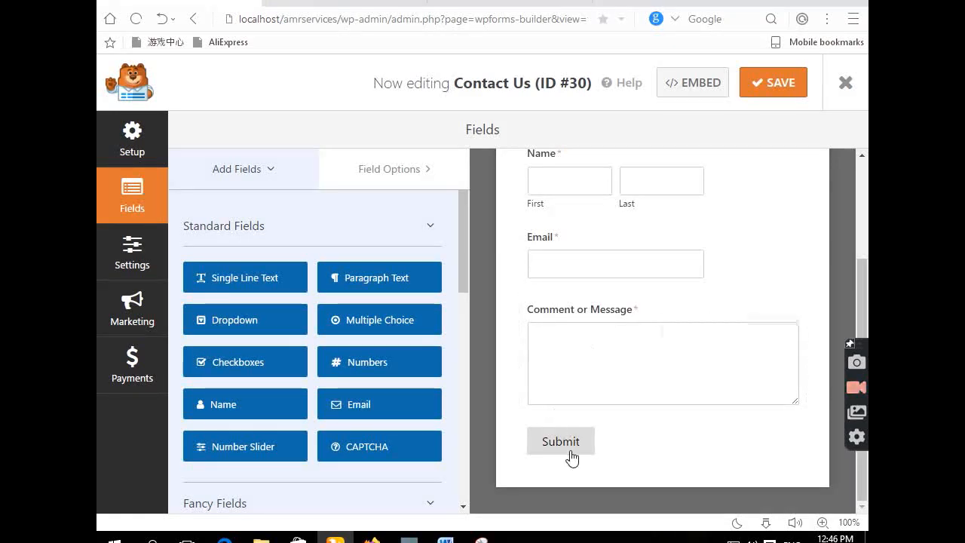
{"action": "scroll", "coordinate": [608, 424], "scroll_direction": "up", "scroll_amount": 2}
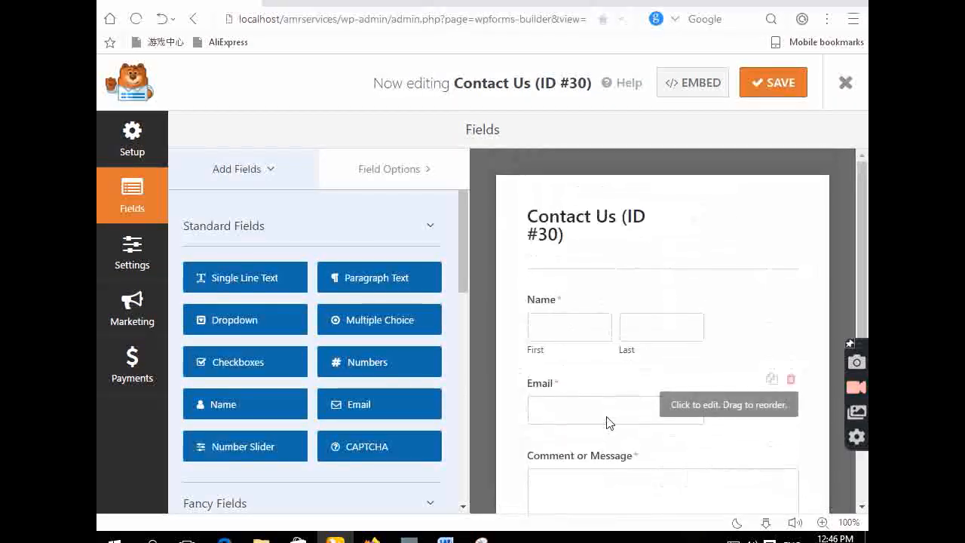
{"action": "left_click", "coordinate": [781, 88]}
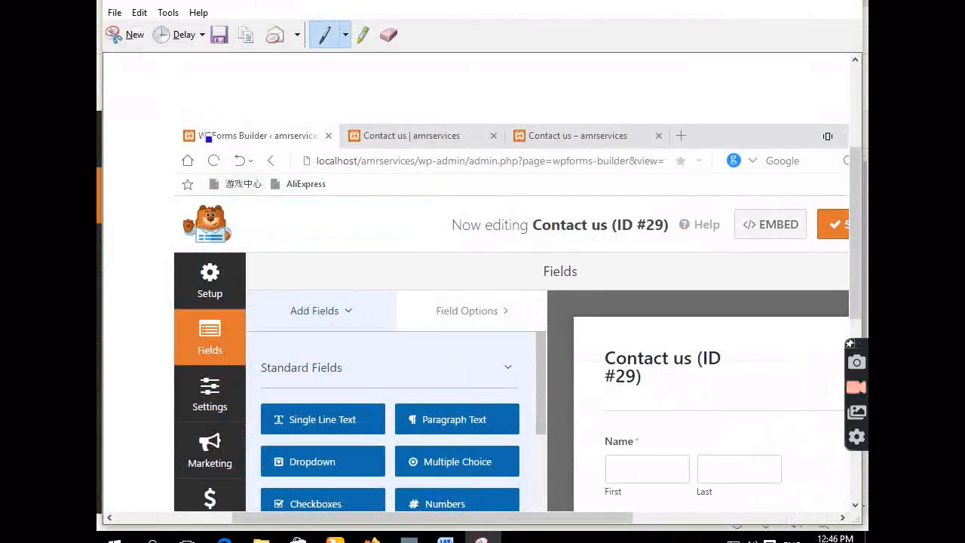
Step: Capture the whole WPForms builder screen showing the Contact Us form with the Snipping Tool, and minimize the tool
{"action": "left_click", "coordinate": [126, 35]}
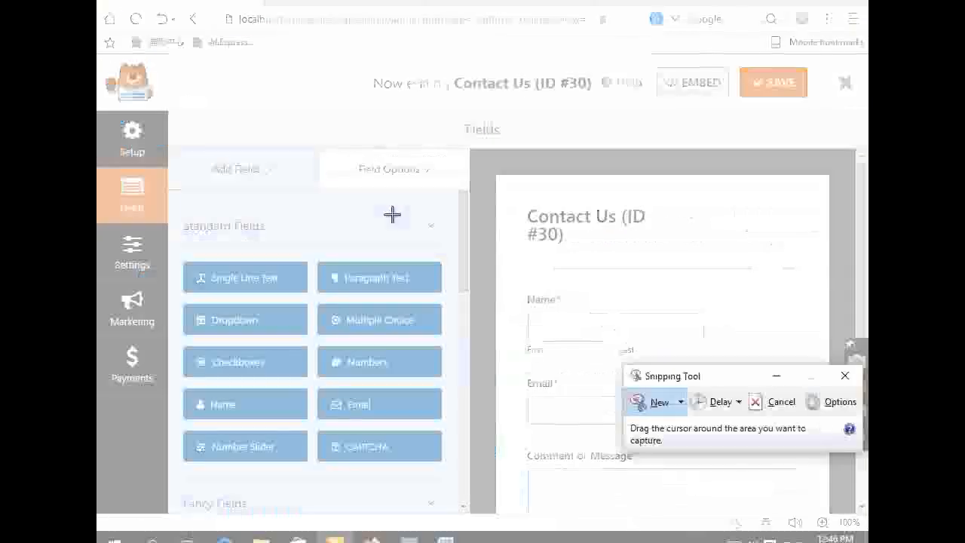
{"action": "left_click_drag", "start_coordinate": [97, 2], "coordinate": [868, 541]}
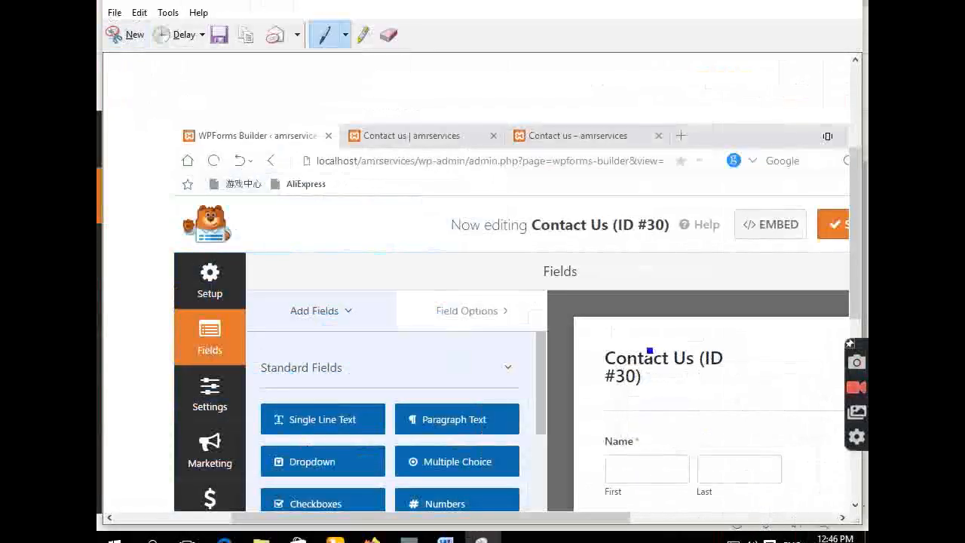
{"action": "left_click", "coordinate": [485, 538]}
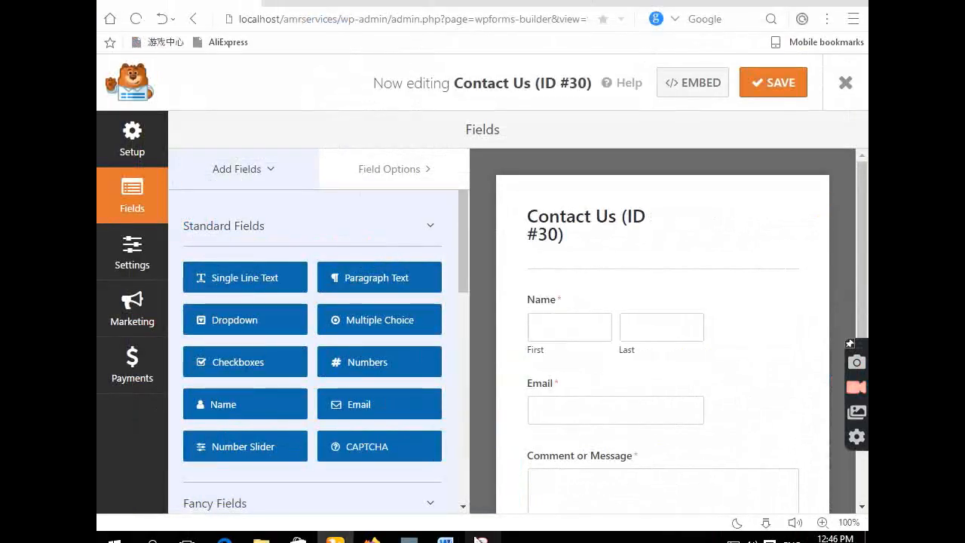
{"action": "left_click", "coordinate": [483, 539]}
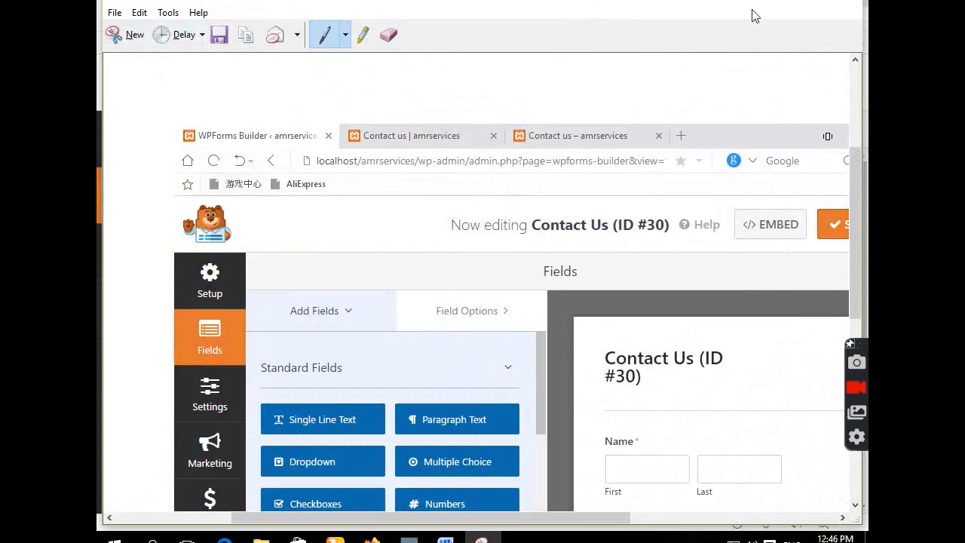
{"action": "left_click", "coordinate": [776, 5]}
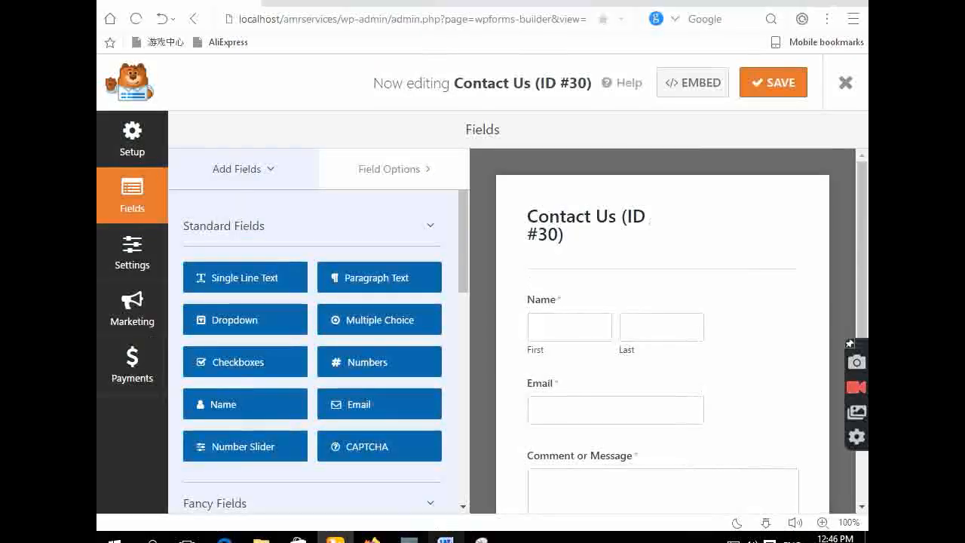
Step: Switch to the wp3 Word document and paste the form builder capture on a new line below the red heading
{"action": "left_click", "coordinate": [446, 539]}
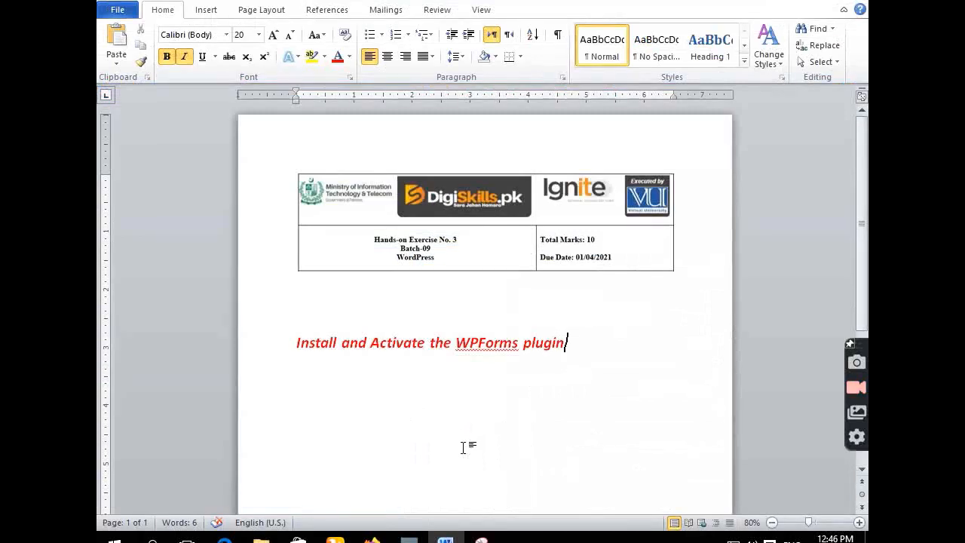
{"action": "key", "text": "Return"}
{"action": "key", "text": "ctrl+v"}
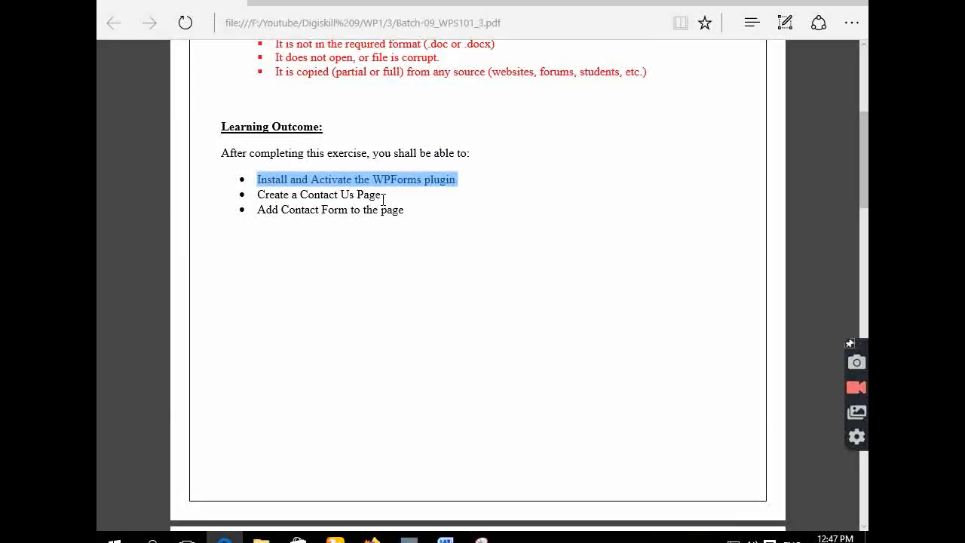
Step: Copy the learning outcome "Create a Contact Us Page" from the exercise PDF and minimize the PDF window
{"action": "left_click_drag", "start_coordinate": [384, 198], "coordinate": [257, 197]}
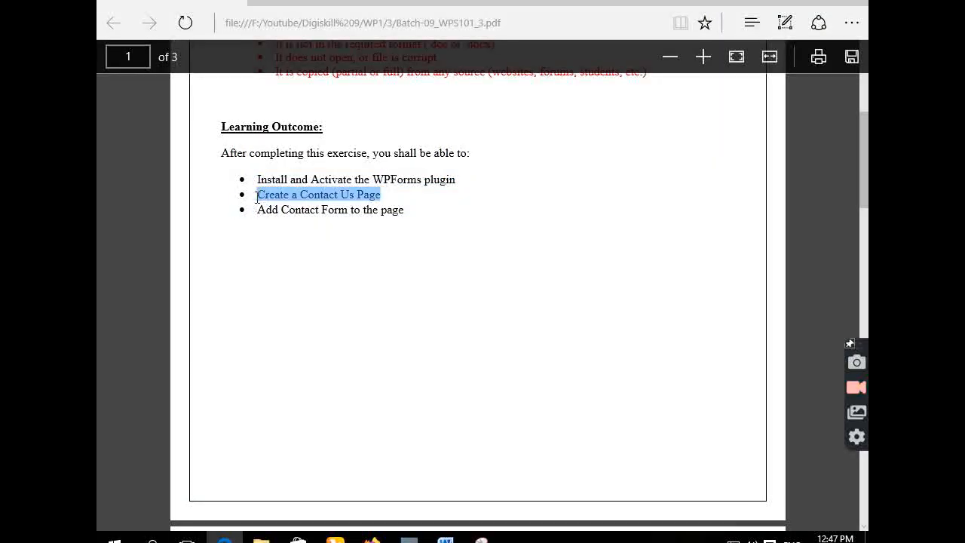
{"action": "right_click", "coordinate": [360, 196]}
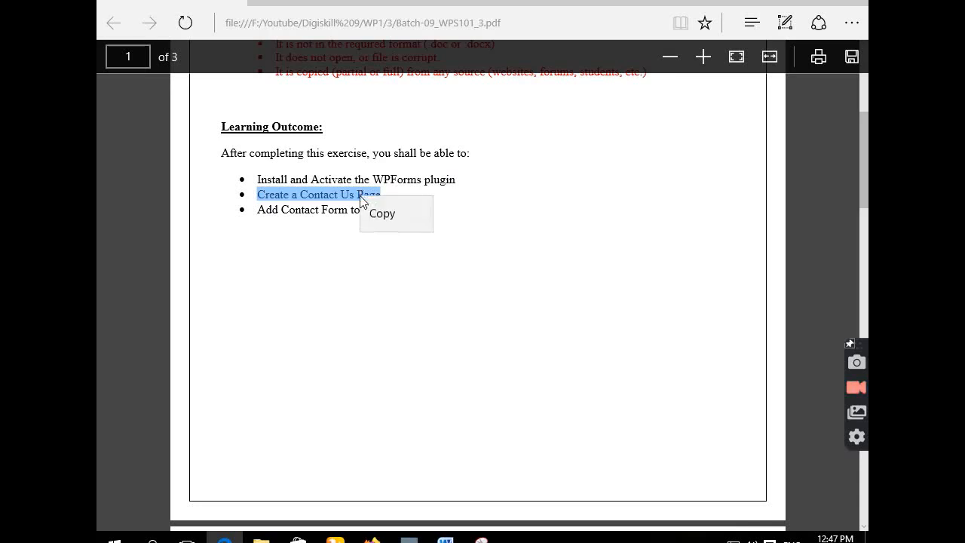
{"action": "left_click", "coordinate": [387, 220]}
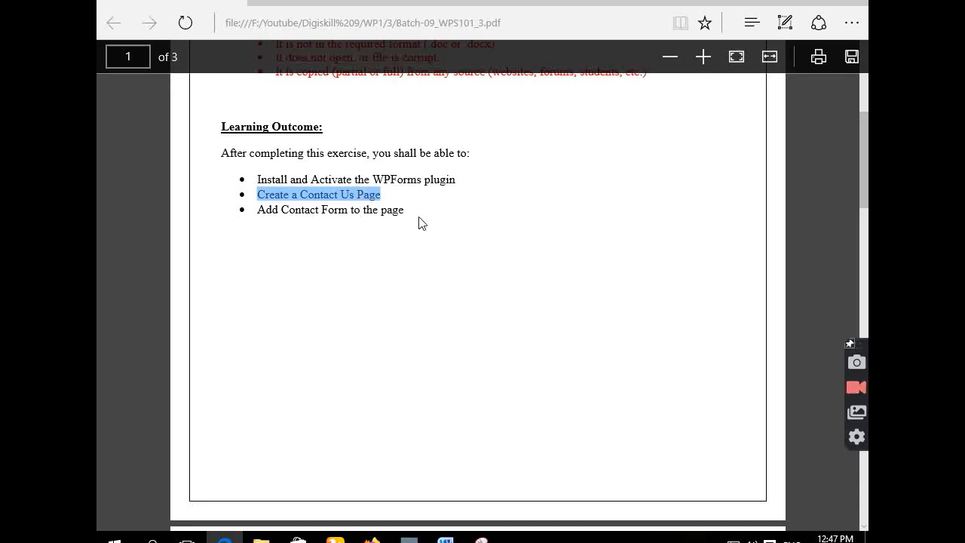
{"action": "left_click", "coordinate": [785, 2]}
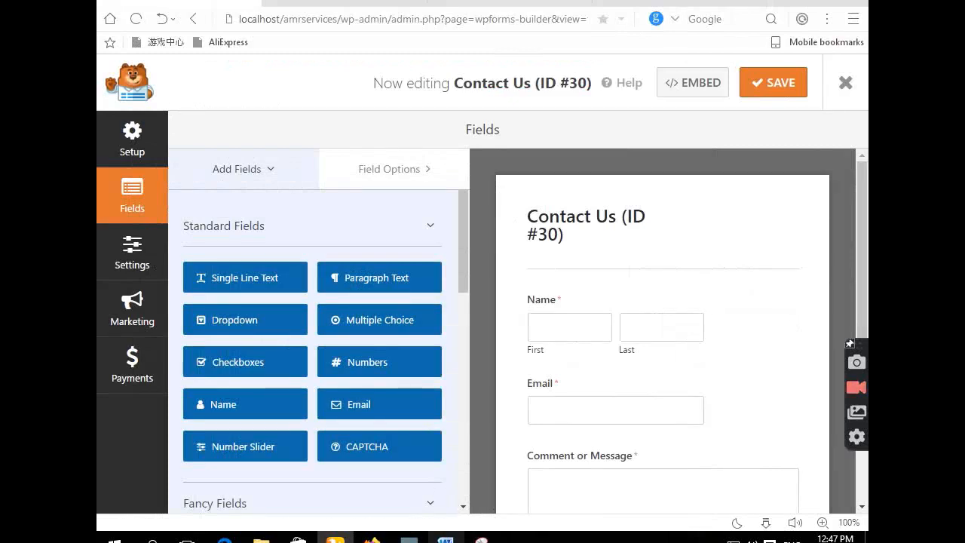
Step: Return from the WPForms builder to the WordPress dashboard in UC Browser and start a new page
{"action": "left_click", "coordinate": [811, 3]}
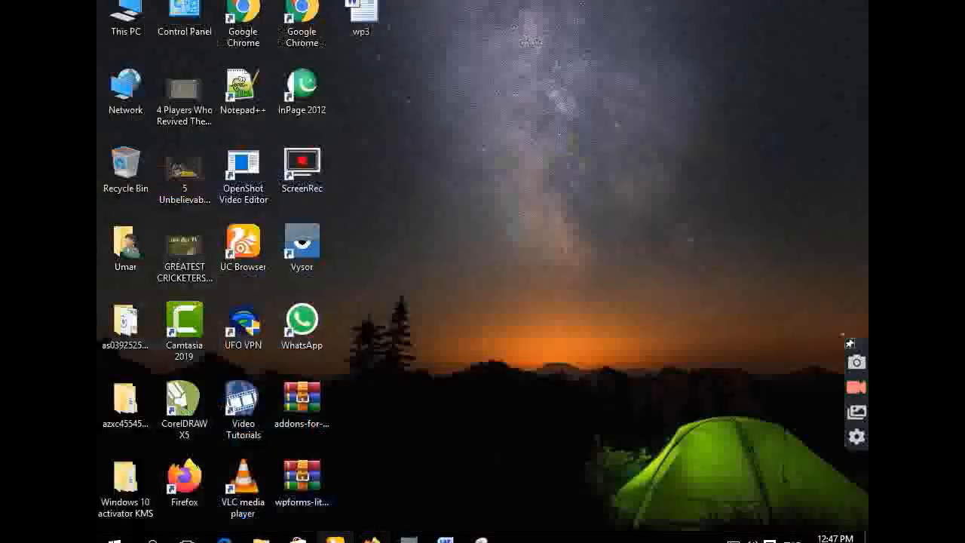
{"action": "left_click", "coordinate": [336, 537]}
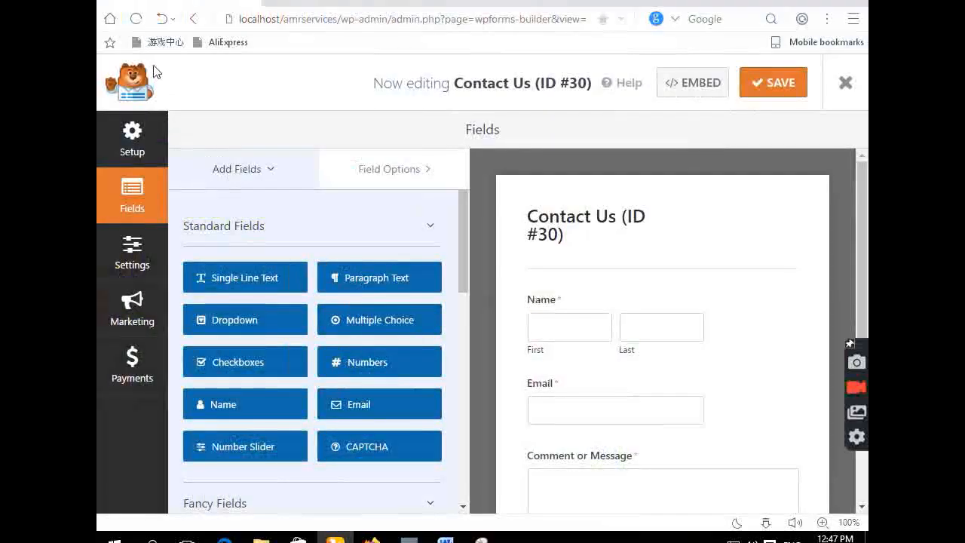
{"action": "left_click", "coordinate": [196, 21]}
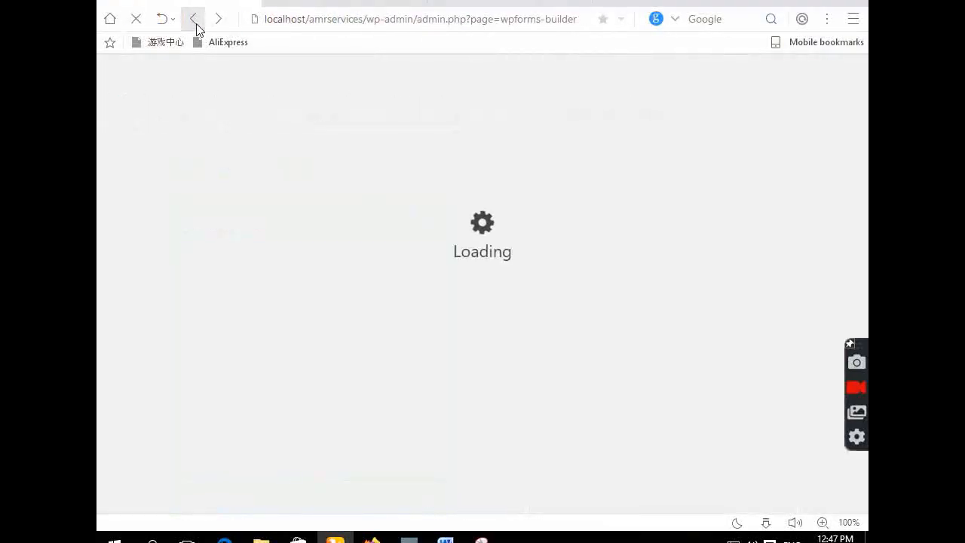
{"action": "left_click", "coordinate": [195, 23]}
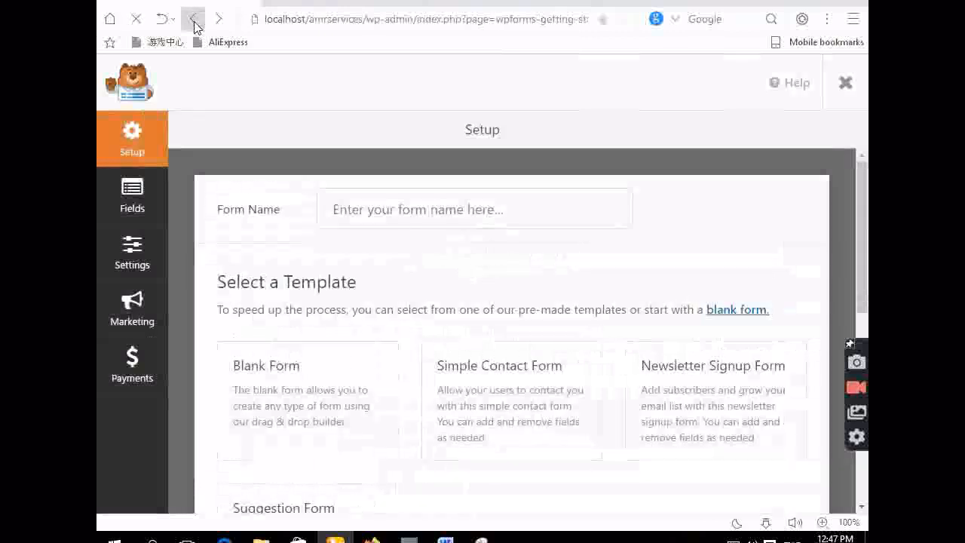
{"action": "scroll", "coordinate": [102, 243], "scroll_direction": "up", "scroll_amount": 4}
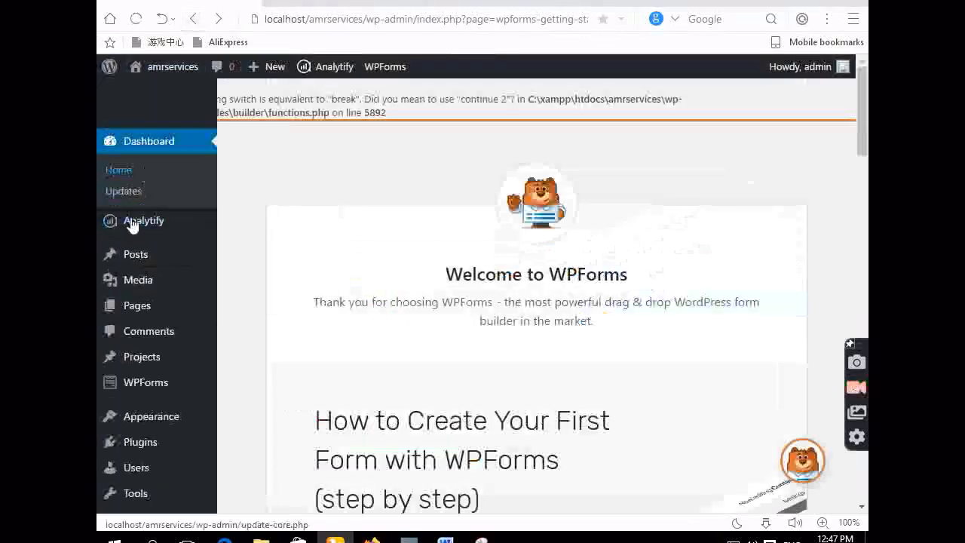
{"action": "mouse_move", "coordinate": [184, 311]}
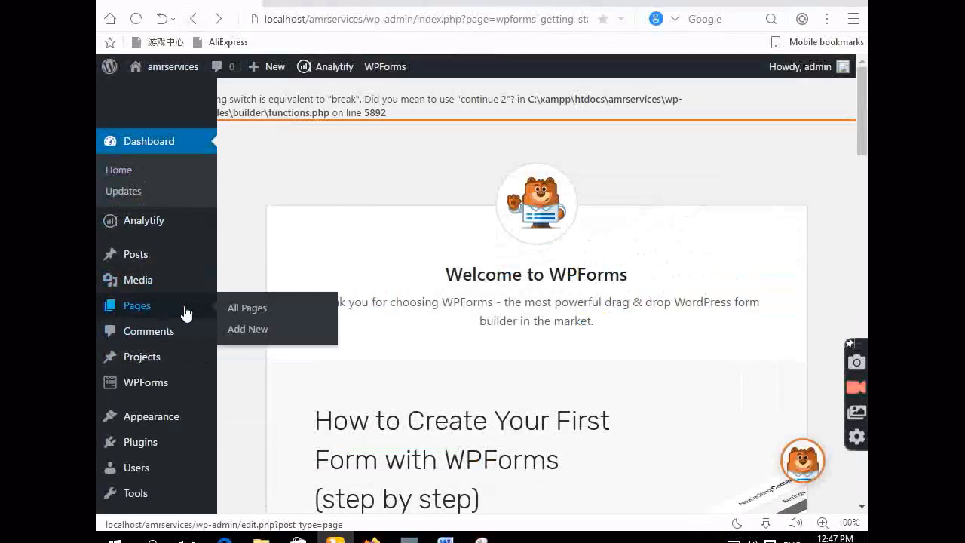
{"action": "left_click", "coordinate": [261, 331]}
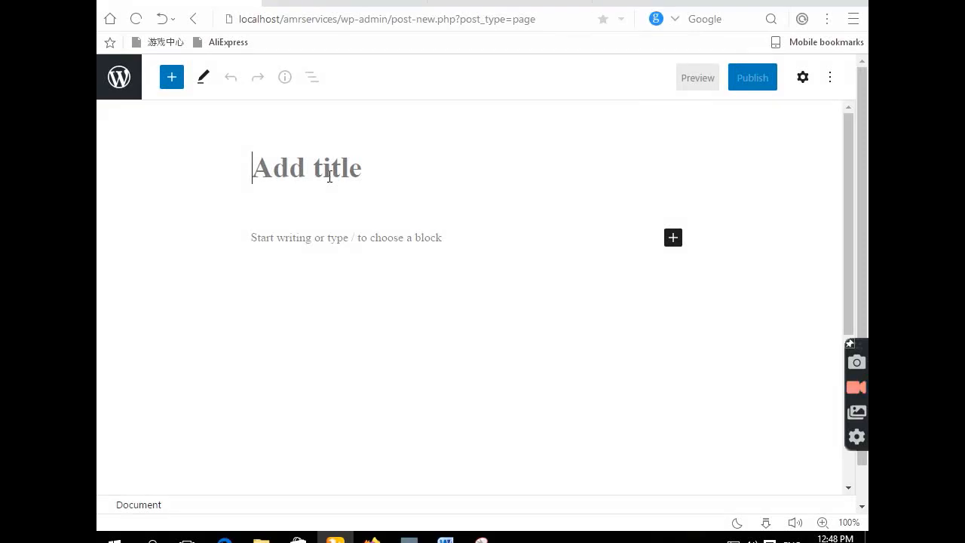
Step: Publish the new page with the title "Contact Us" and open its live view in a new tab
{"action": "type", "text": "C"}
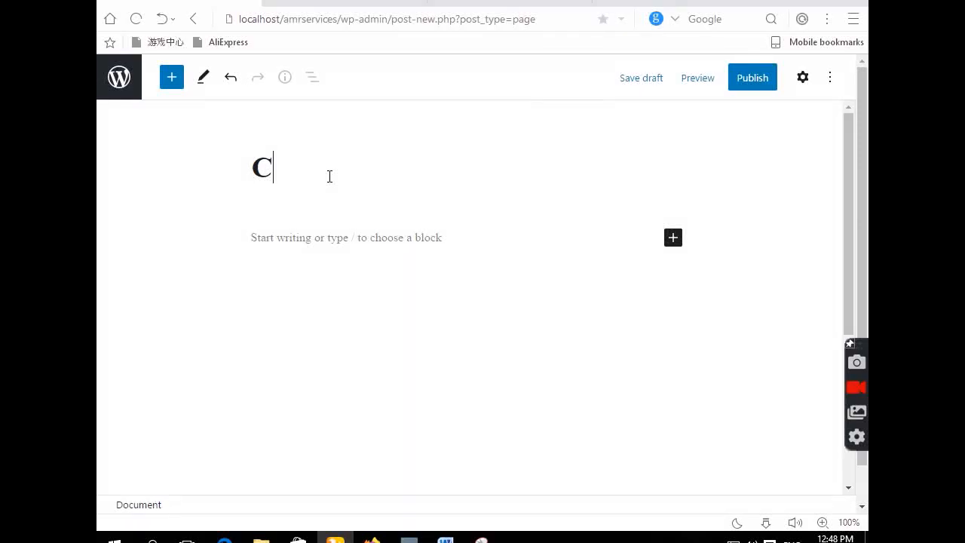
{"action": "type", "text": "ontact Us"}
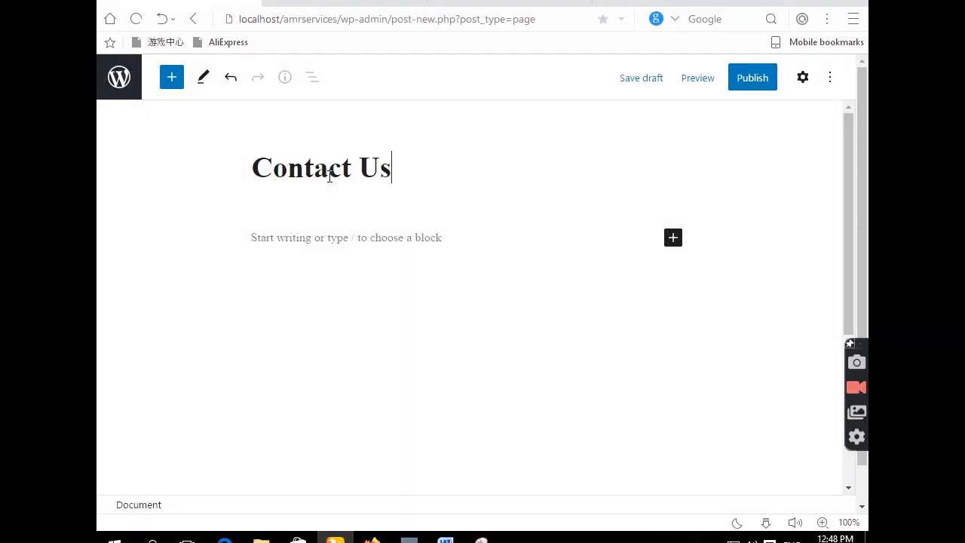
{"action": "left_click", "coordinate": [758, 80]}
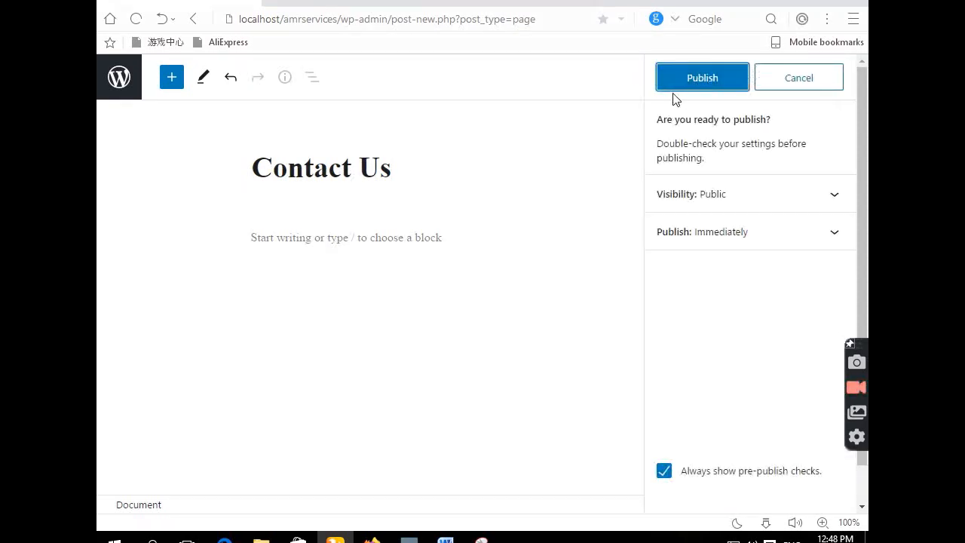
{"action": "left_click", "coordinate": [705, 85]}
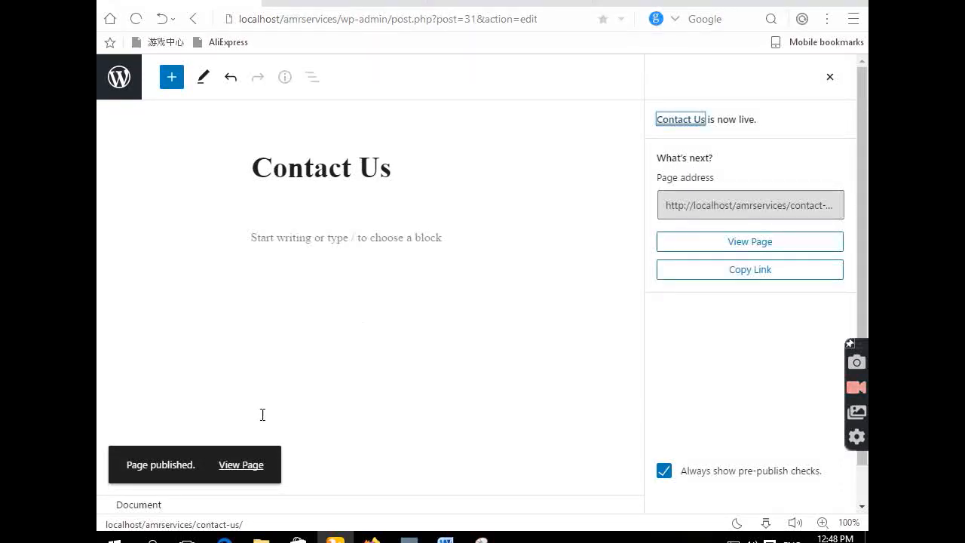
{"action": "right_click", "coordinate": [260, 463]}
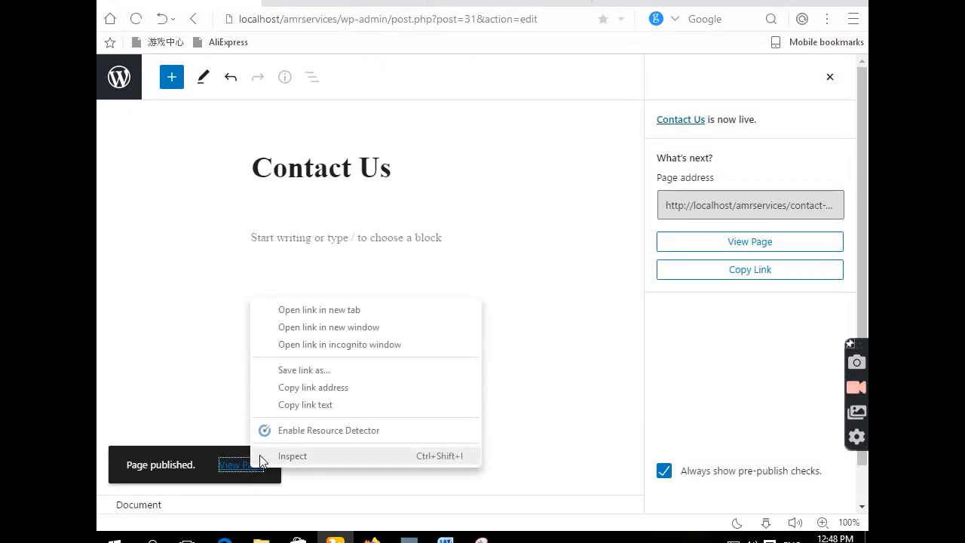
{"action": "left_click", "coordinate": [307, 310]}
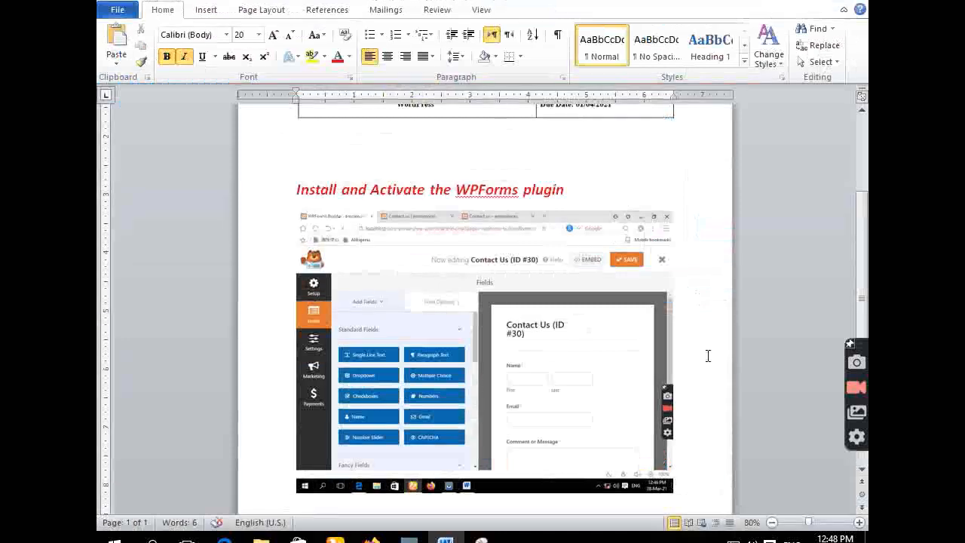
Step: Paste "Create a Contact Us Page" as a heading below the form builder capture in the Word document, followed by a new line
{"action": "scroll", "coordinate": [705, 354], "scroll_direction": "down", "scroll_amount": 3}
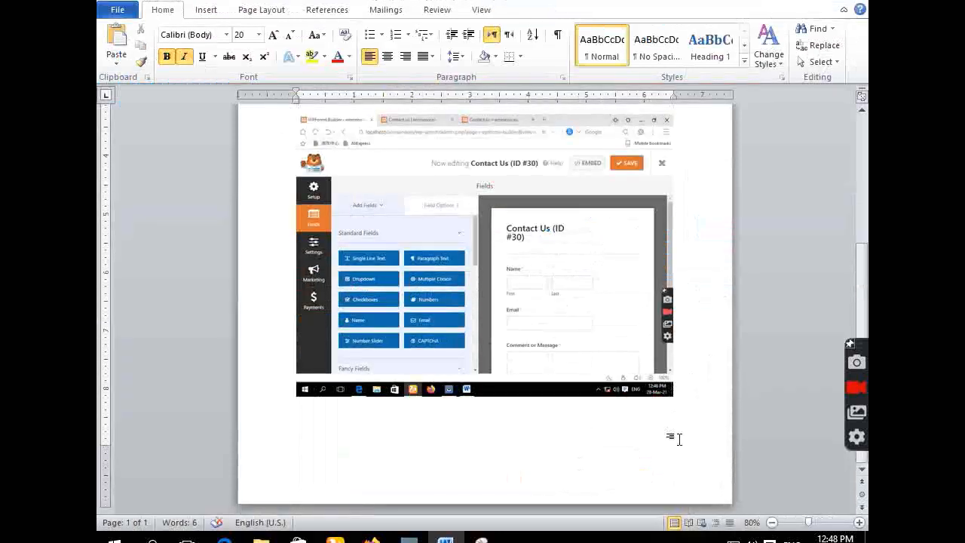
{"action": "key", "text": "Return"}
{"action": "key", "text": "Return"}
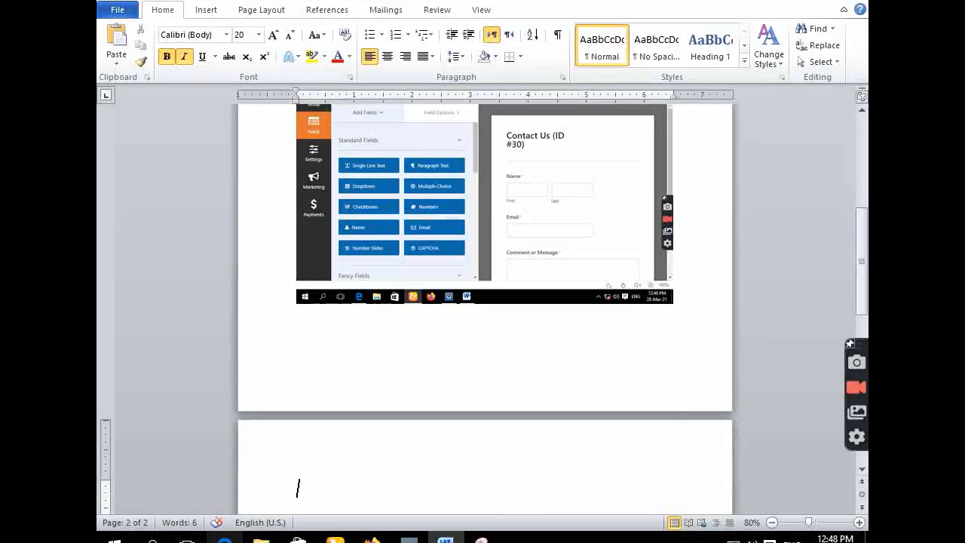
{"action": "left_click", "coordinate": [224, 540]}
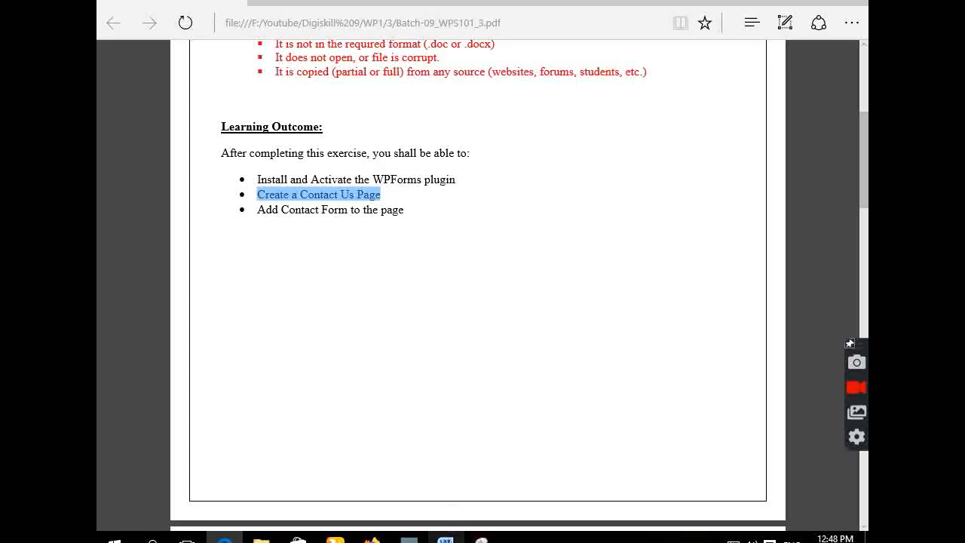
{"action": "left_click", "coordinate": [446, 540]}
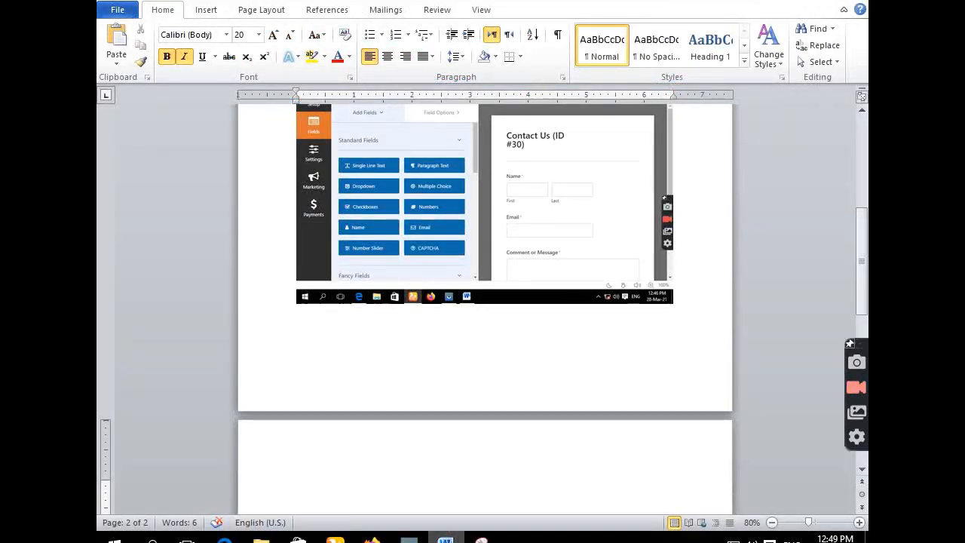
{"action": "key", "text": "ctrl+v"}
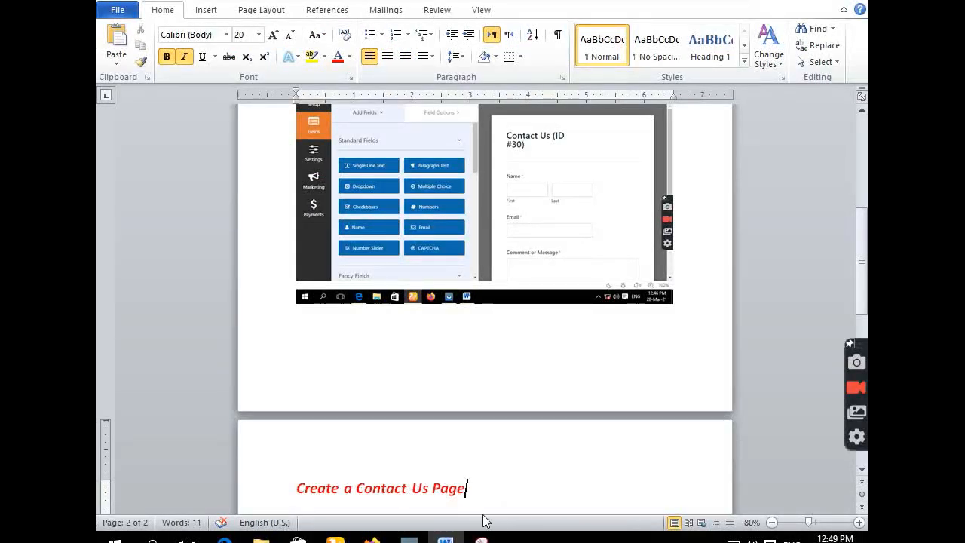
{"action": "key", "text": "Return"}
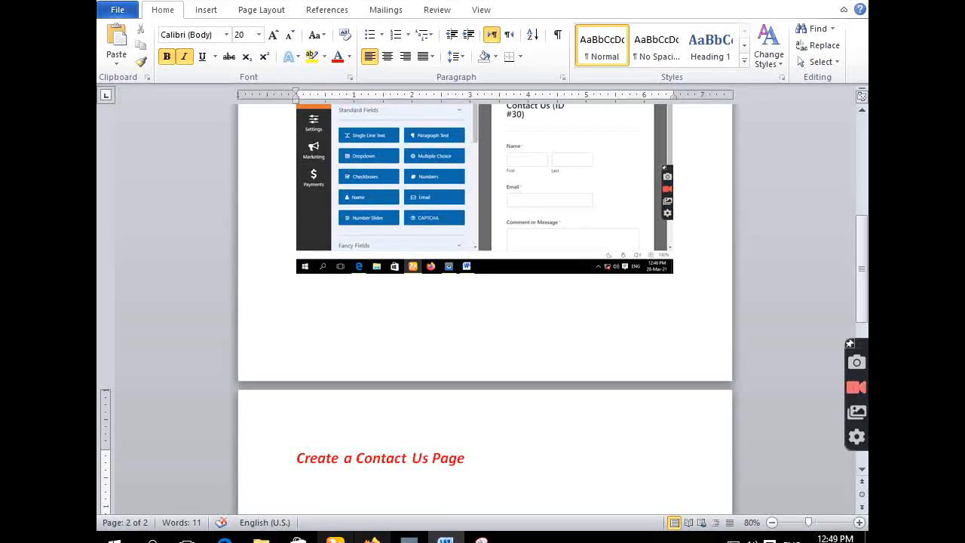
Step: Switch to the live Contact Us page in the browser and capture the whole screen with the Snipping Tool
{"action": "left_click", "coordinate": [335, 538]}
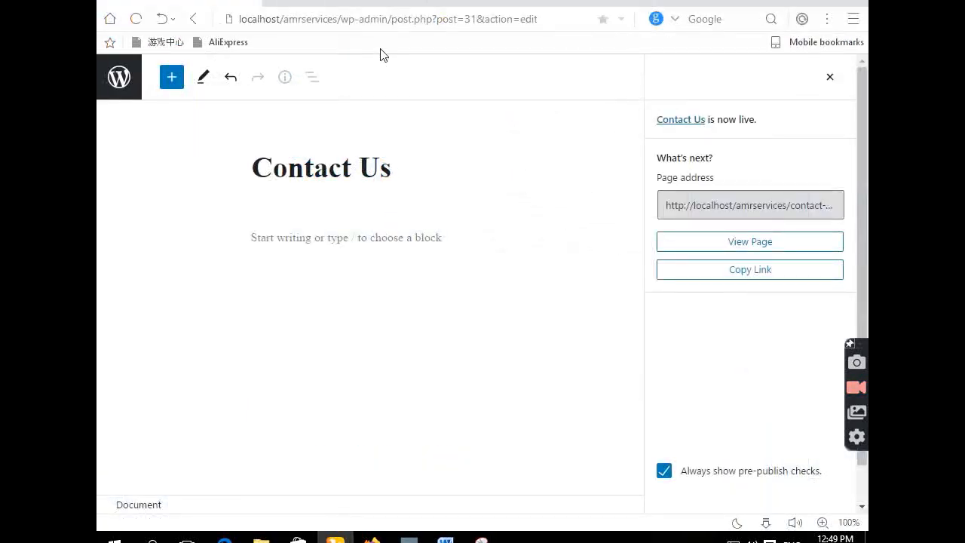
{"action": "left_click", "coordinate": [349, 3]}
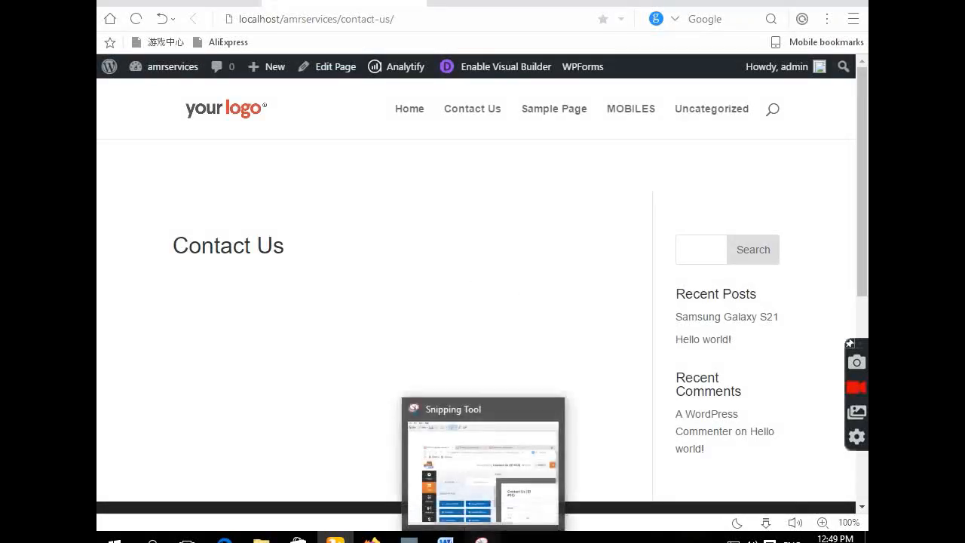
{"action": "left_click", "coordinate": [482, 539]}
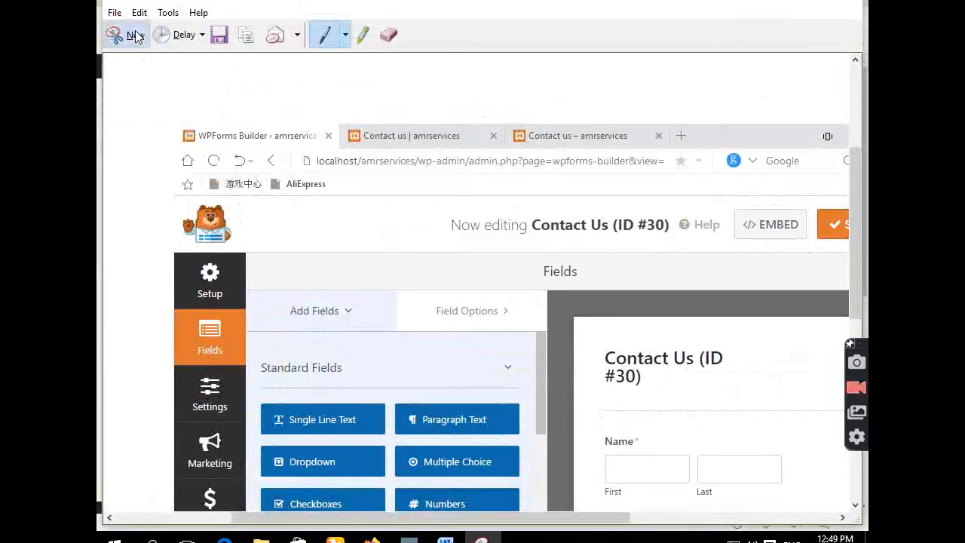
{"action": "left_click", "coordinate": [134, 34]}
{"action": "left_click_drag", "start_coordinate": [98, 1], "coordinate": [867, 541]}
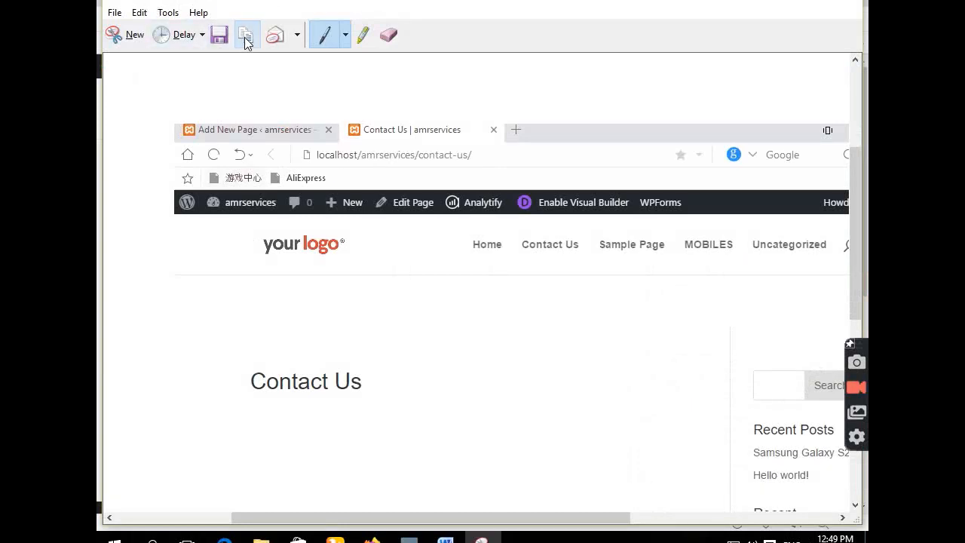
Step: Paste the page capture under the "Create a Contact Us Page" heading in the Word document and add a new line below it
{"action": "left_click", "coordinate": [446, 540]}
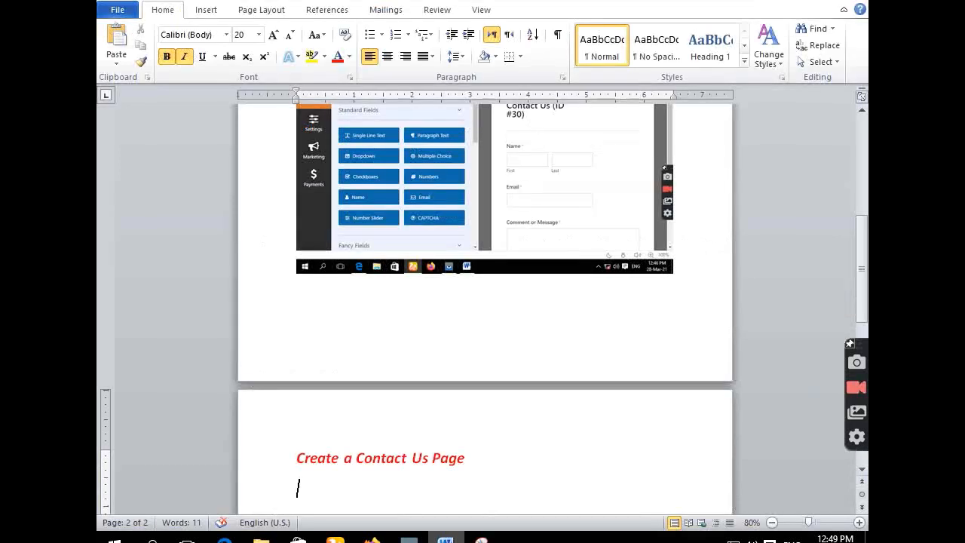
{"action": "key", "text": "ctrl+v"}
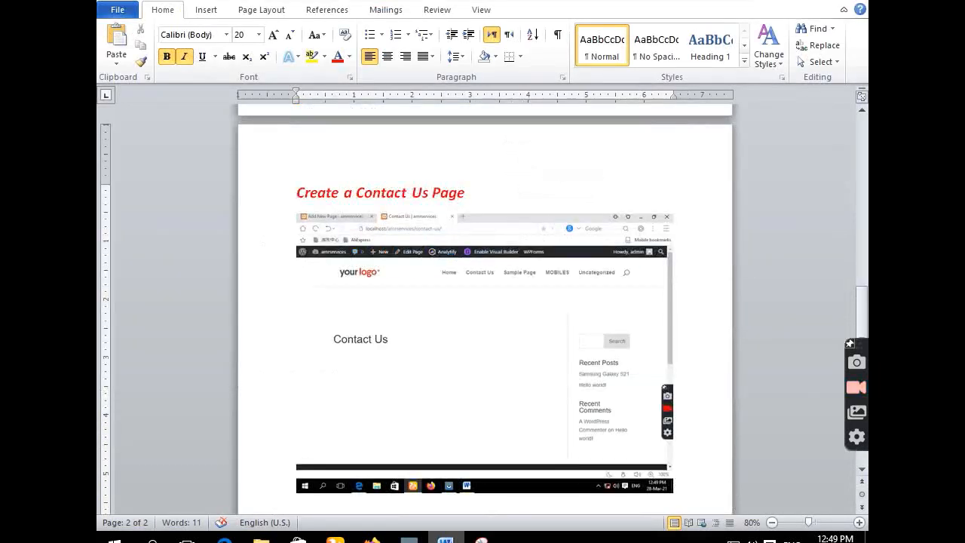
{"action": "key", "text": "Return"}
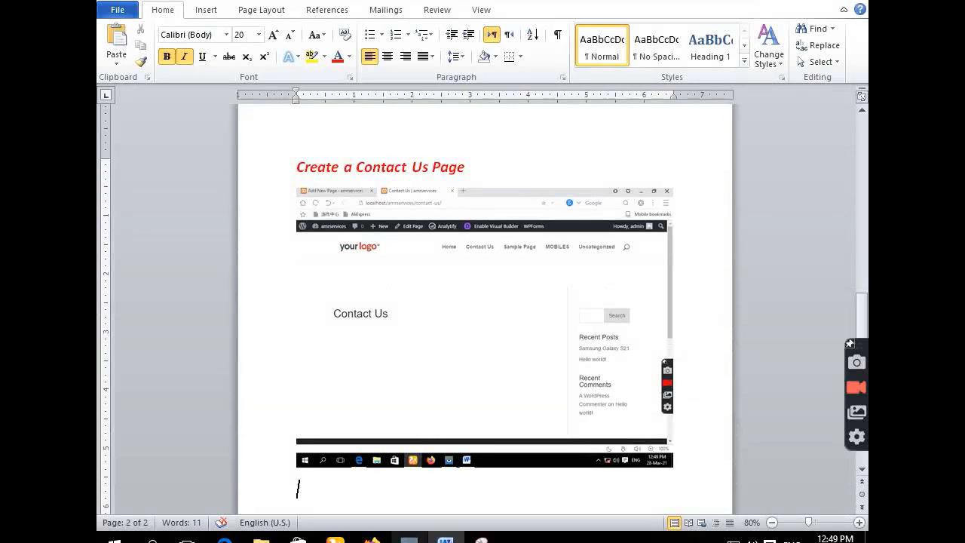
Step: Copy "Add Contact Form to the page" from the exercise PDF and paste it below the Contact Us page capture in Word
{"action": "left_click", "coordinate": [224, 538]}
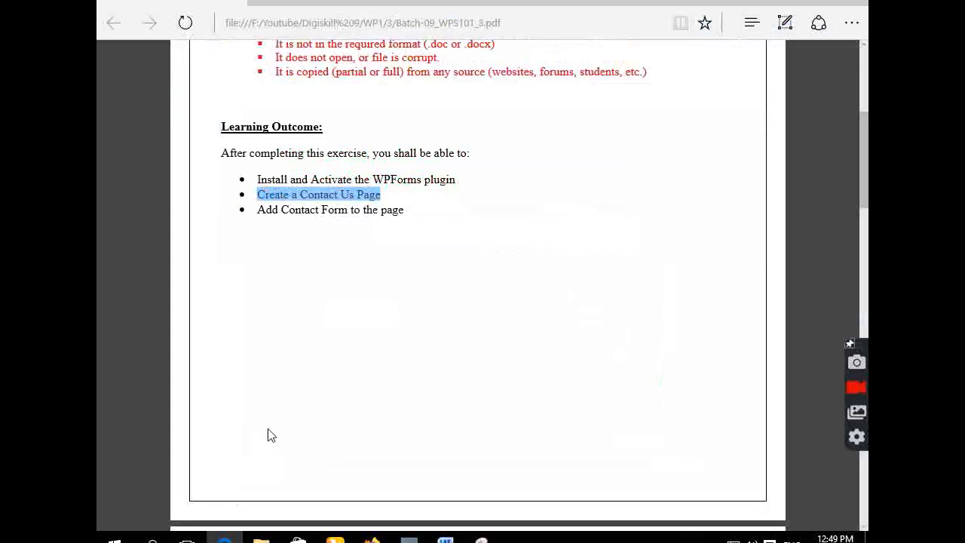
{"action": "left_click_drag", "start_coordinate": [407, 209], "coordinate": [273, 205]}
{"action": "right_click", "coordinate": [277, 211]}
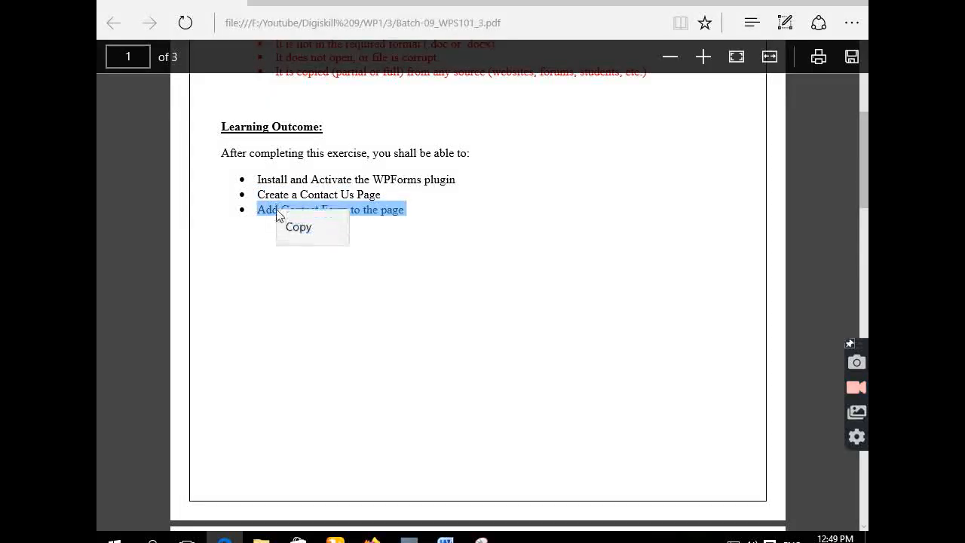
{"action": "left_click", "coordinate": [308, 238]}
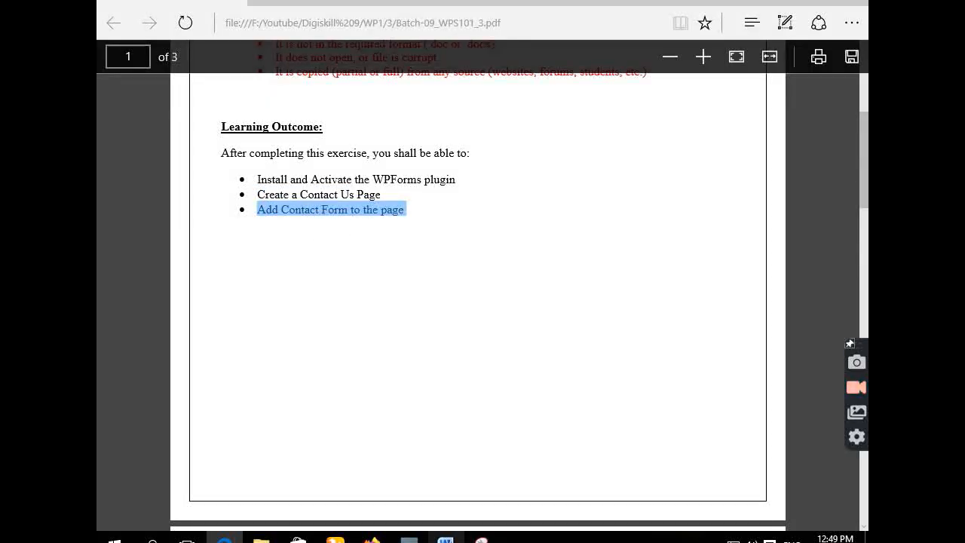
{"action": "left_click", "coordinate": [446, 540]}
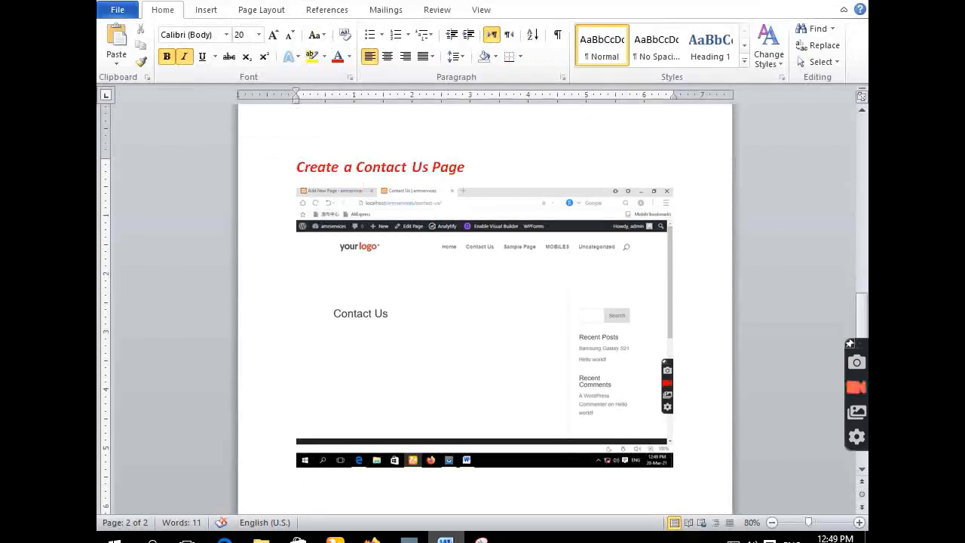
{"action": "key", "text": "ctrl+v"}
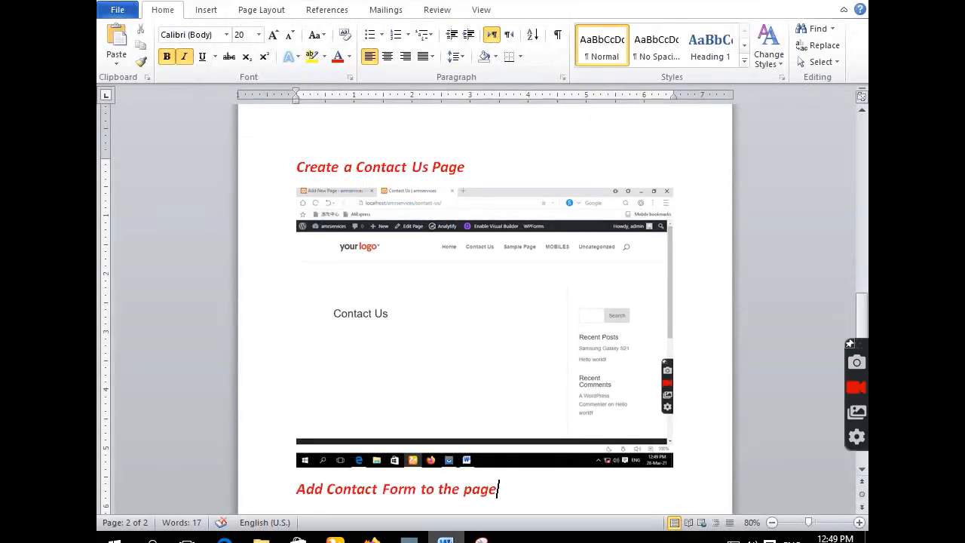
Step: Add a new line below the "Add Contact Form to the page" heading and switch to the Contact Us page editor in the browser
{"action": "key", "text": "Return"}
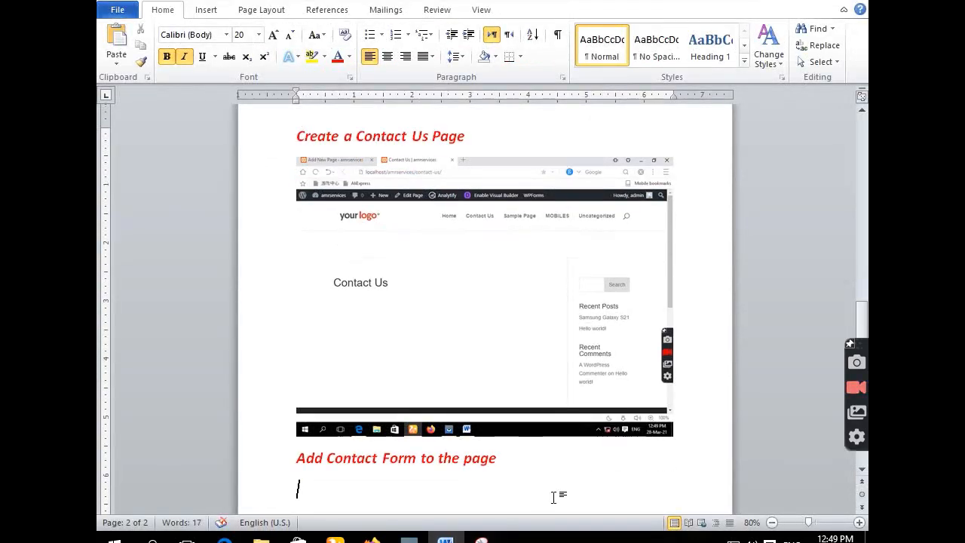
{"action": "left_click", "coordinate": [854, 386]}
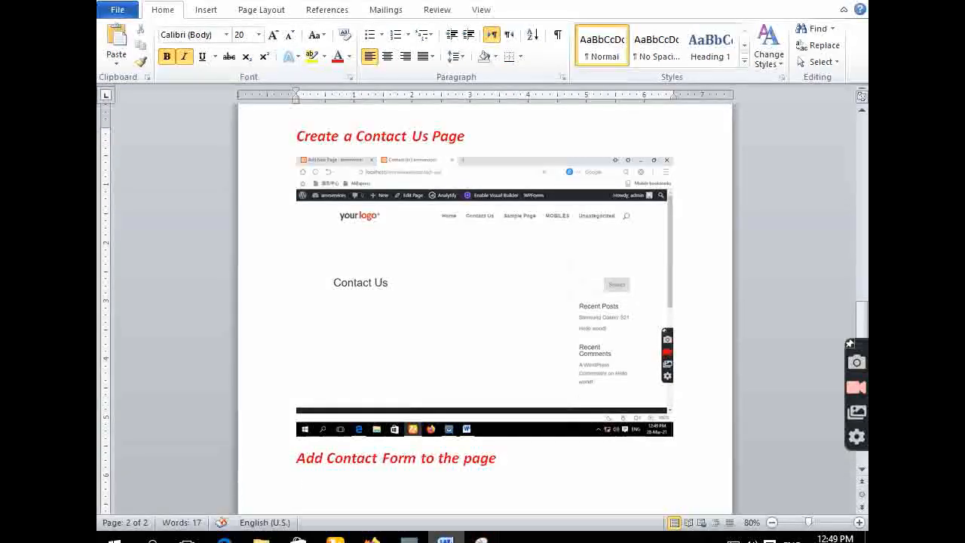
{"action": "left_click", "coordinate": [336, 540]}
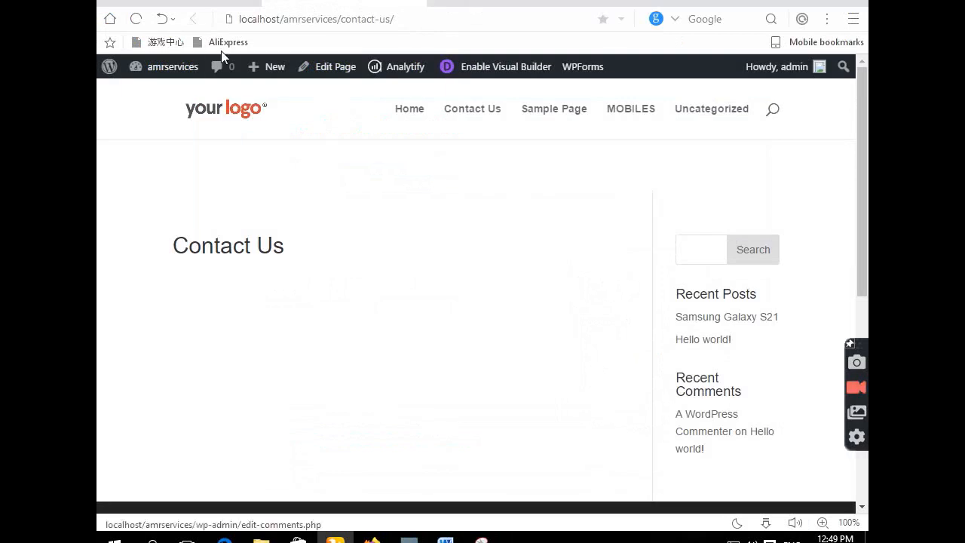
{"action": "left_click", "coordinate": [326, 67]}
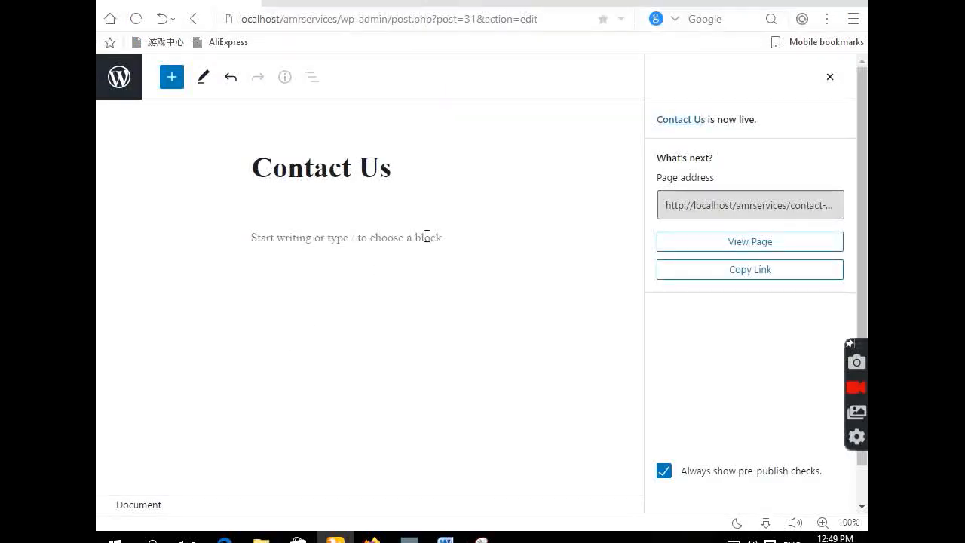
Step: Insert a WPForms block below the Contact Us title using the form "Contact us (ID #29)" and update the page
{"action": "left_click", "coordinate": [370, 241]}
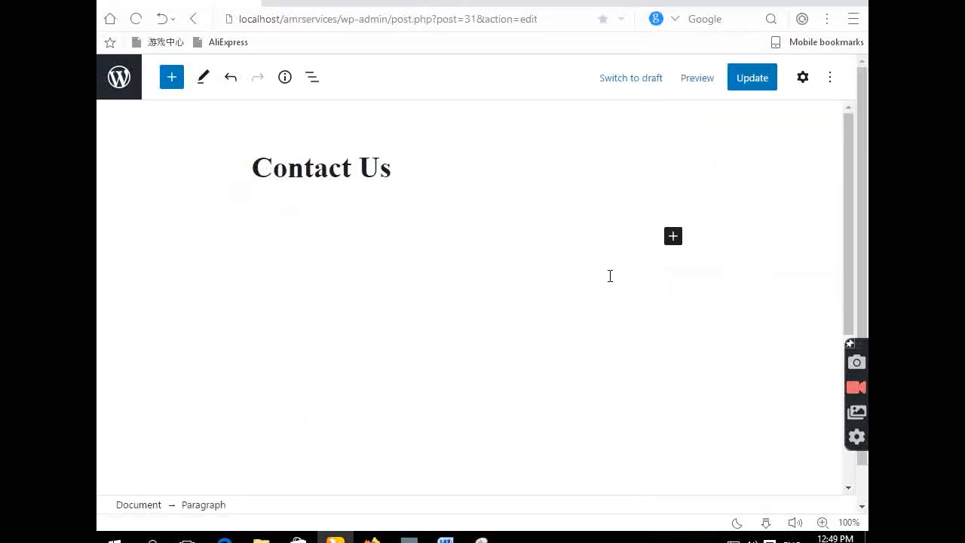
{"action": "left_click", "coordinate": [673, 237]}
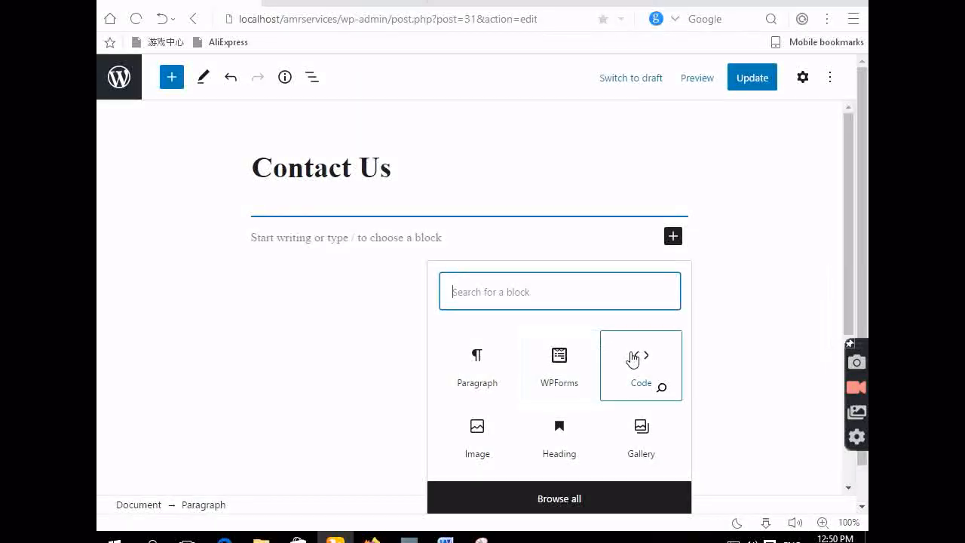
{"action": "left_click", "coordinate": [559, 362]}
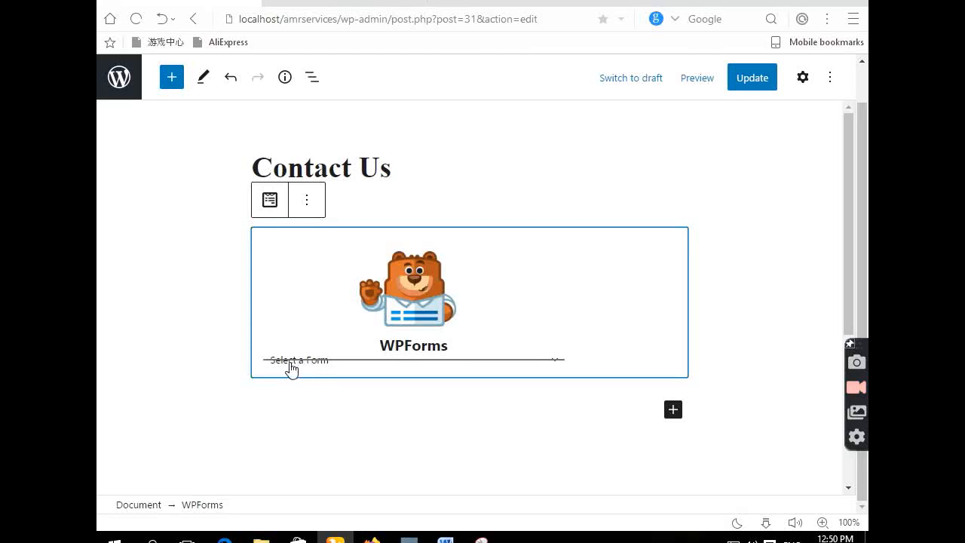
{"action": "left_click", "coordinate": [323, 365]}
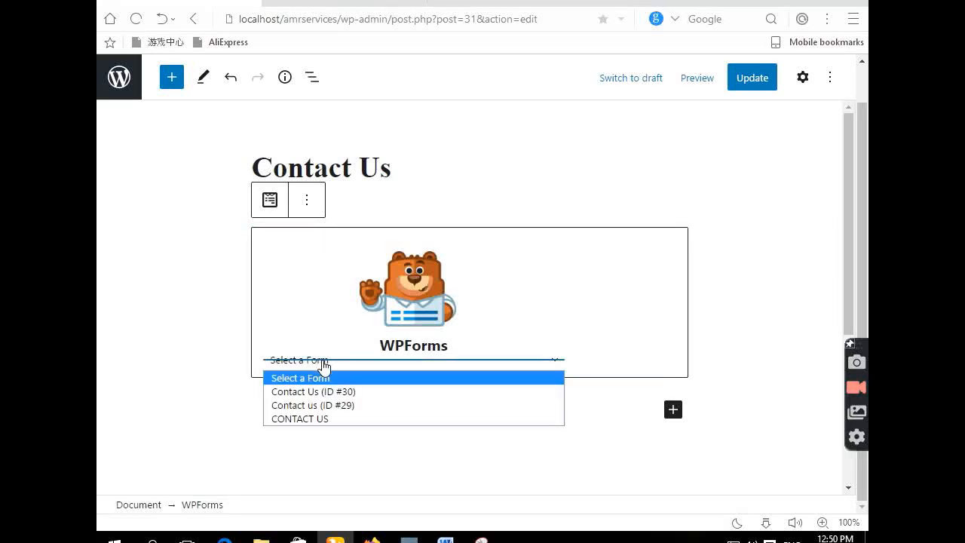
{"action": "left_click", "coordinate": [349, 404]}
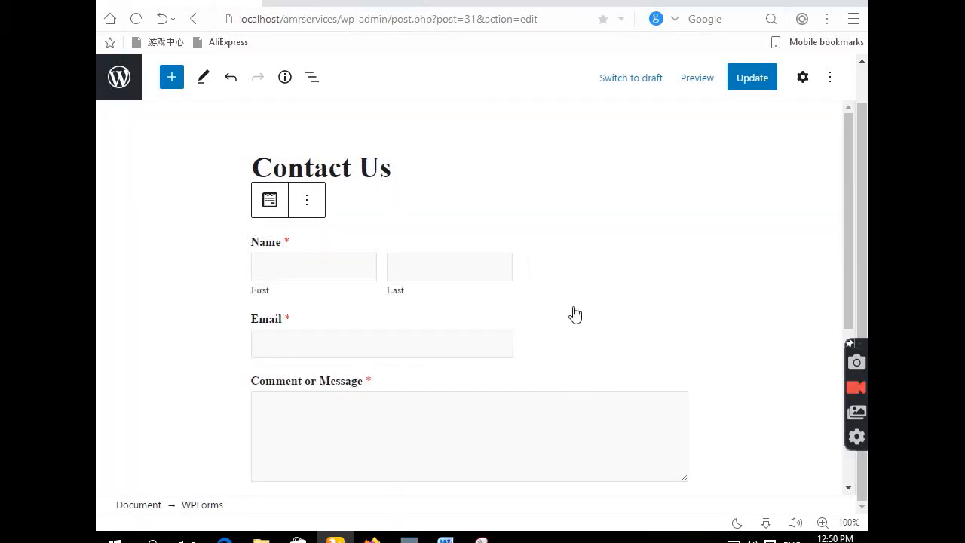
{"action": "scroll", "coordinate": [587, 295], "scroll_direction": "down", "scroll_amount": 4}
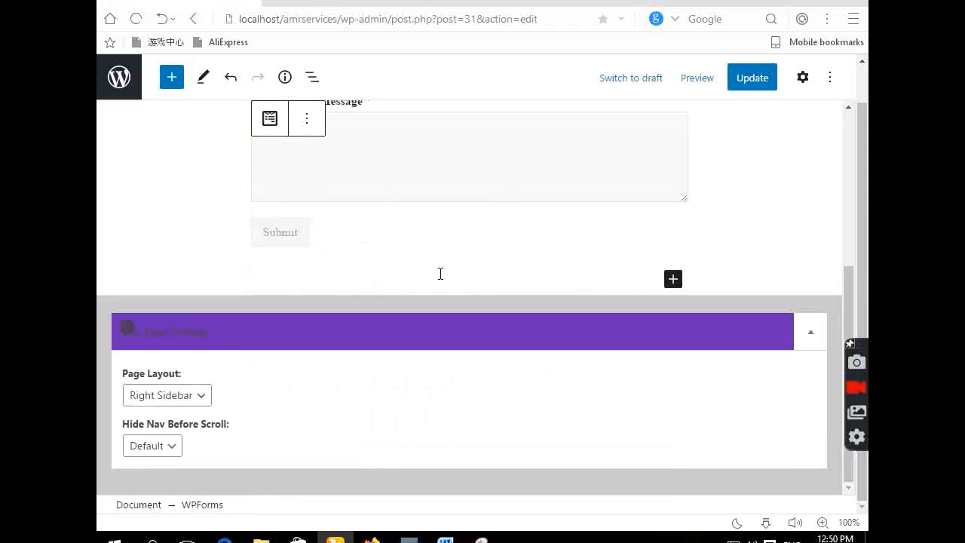
{"action": "scroll", "coordinate": [439, 273], "scroll_direction": "up", "scroll_amount": 4}
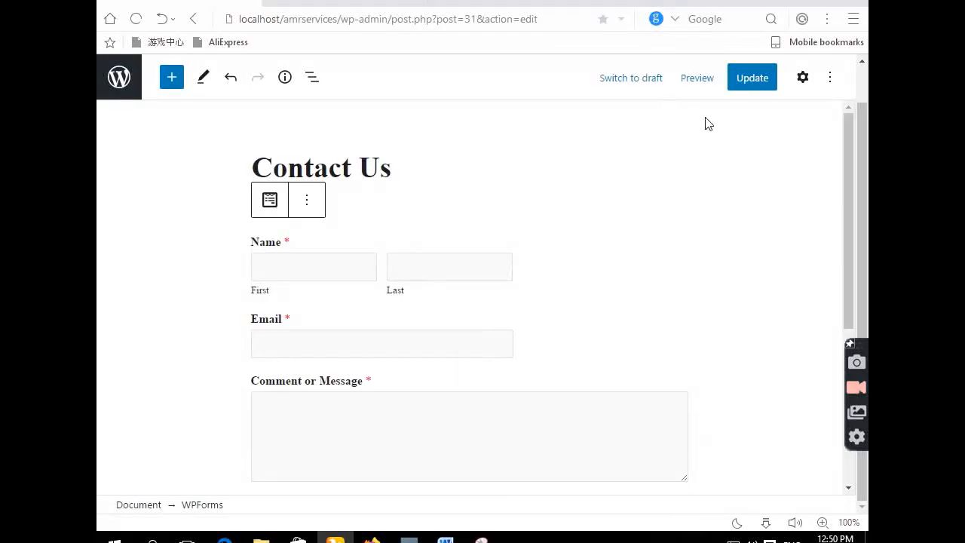
{"action": "left_click", "coordinate": [752, 80]}
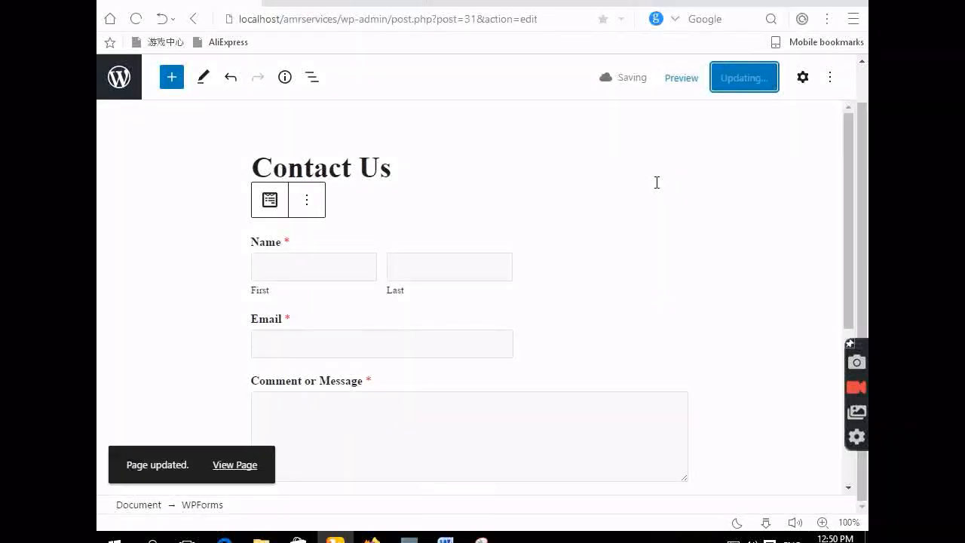
Step: Switch to the live Contact Us page, reload it and look over the embedded form down to the Submit button
{"action": "left_click", "coordinate": [349, 2]}
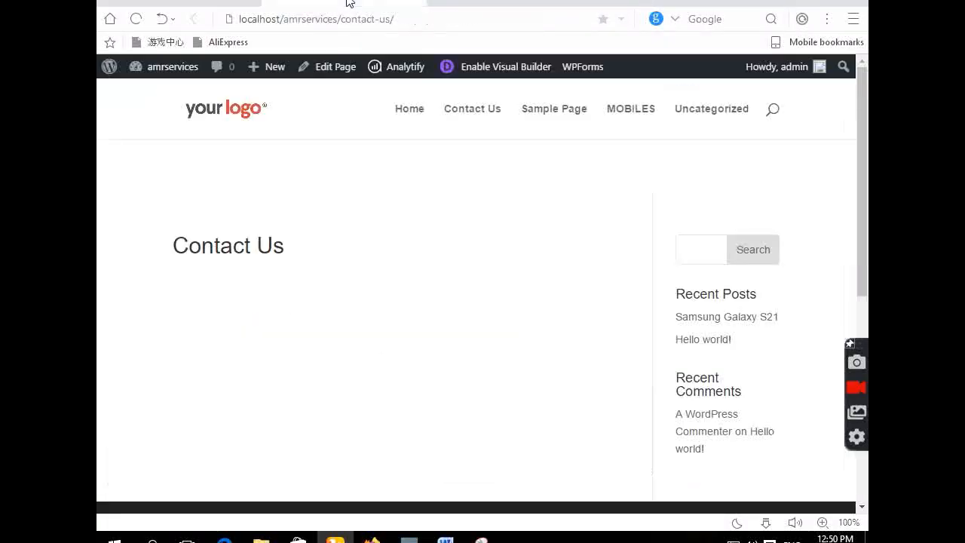
{"action": "left_click", "coordinate": [135, 24]}
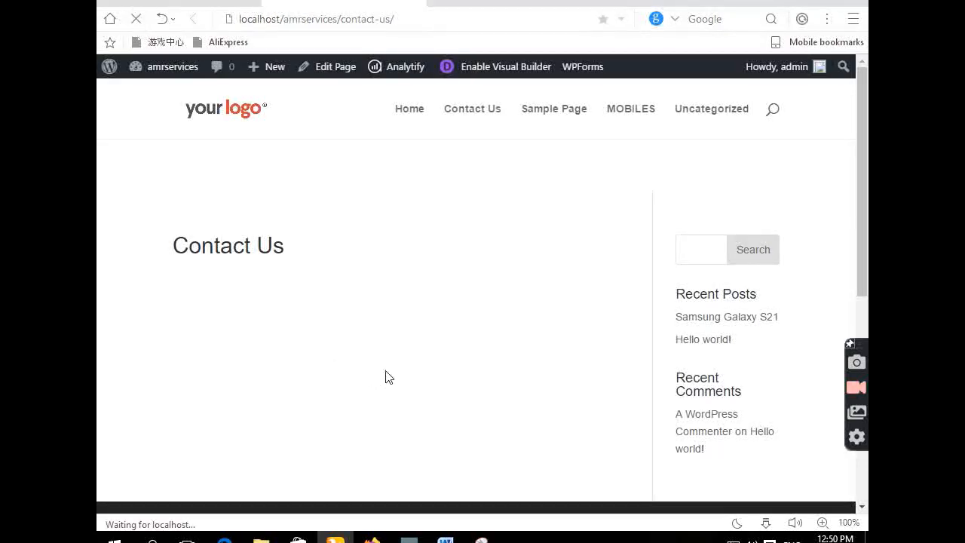
{"action": "scroll", "coordinate": [445, 296], "scroll_direction": "down", "scroll_amount": 5}
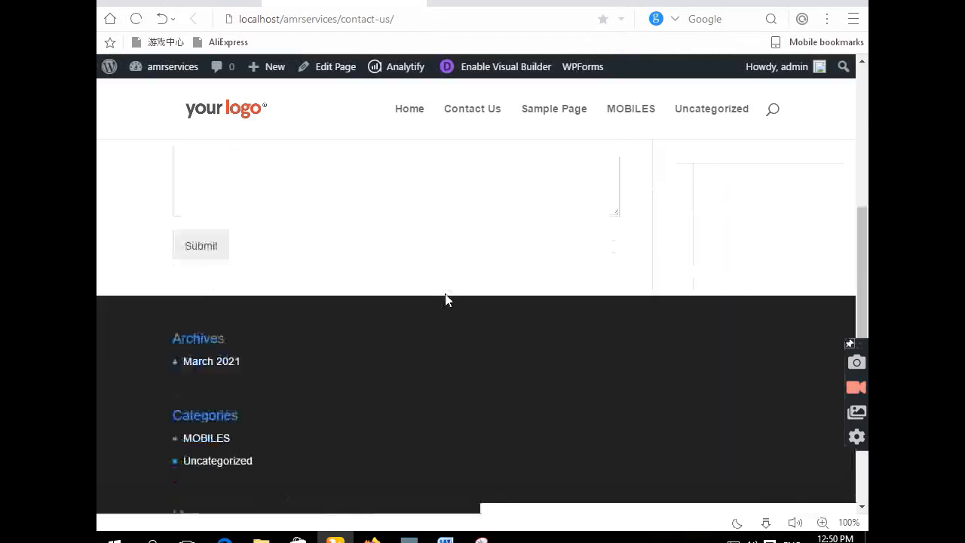
{"action": "scroll", "coordinate": [446, 302], "scroll_direction": "up", "scroll_amount": 5}
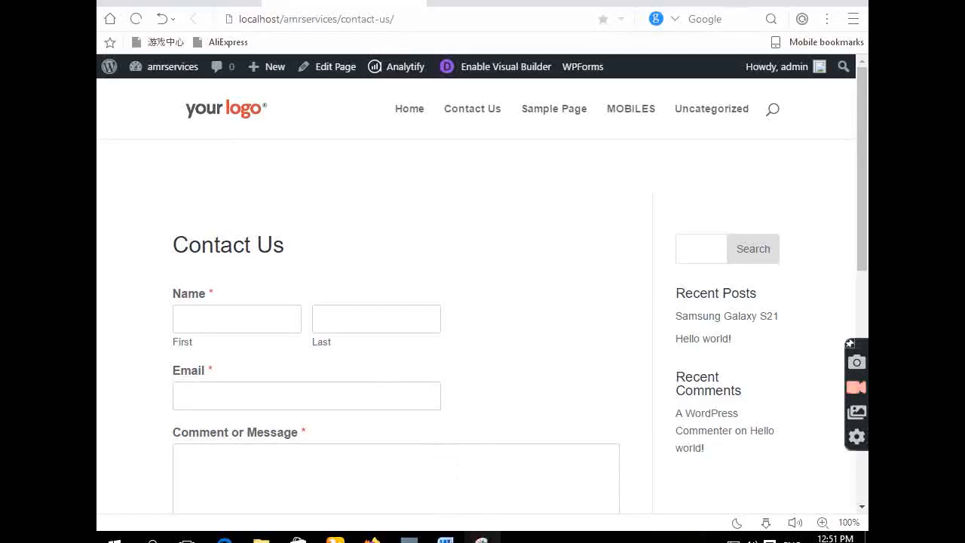
Step: Capture the whole screen showing the live Contact Us page with its form using the Snipping Tool, then minimize the tool
{"action": "left_click", "coordinate": [482, 540]}
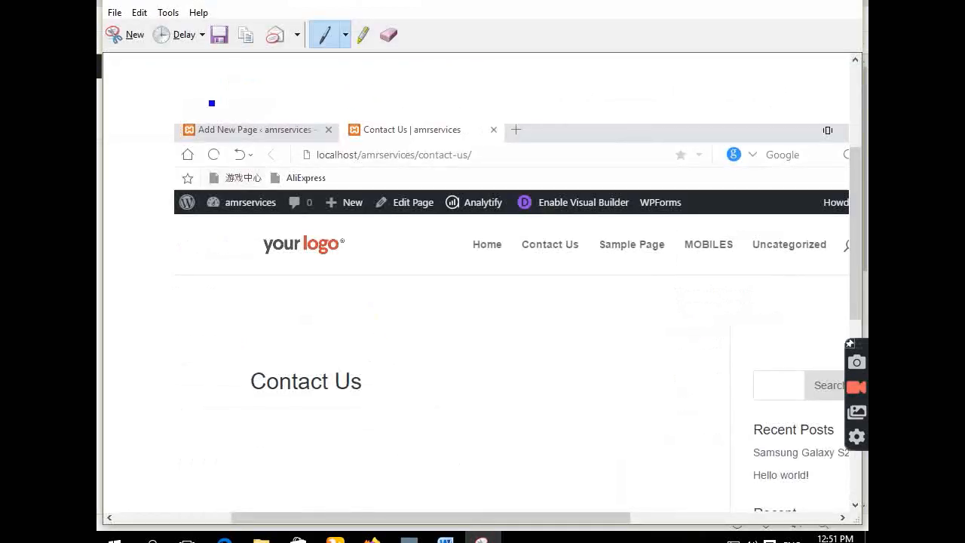
{"action": "left_click", "coordinate": [134, 34]}
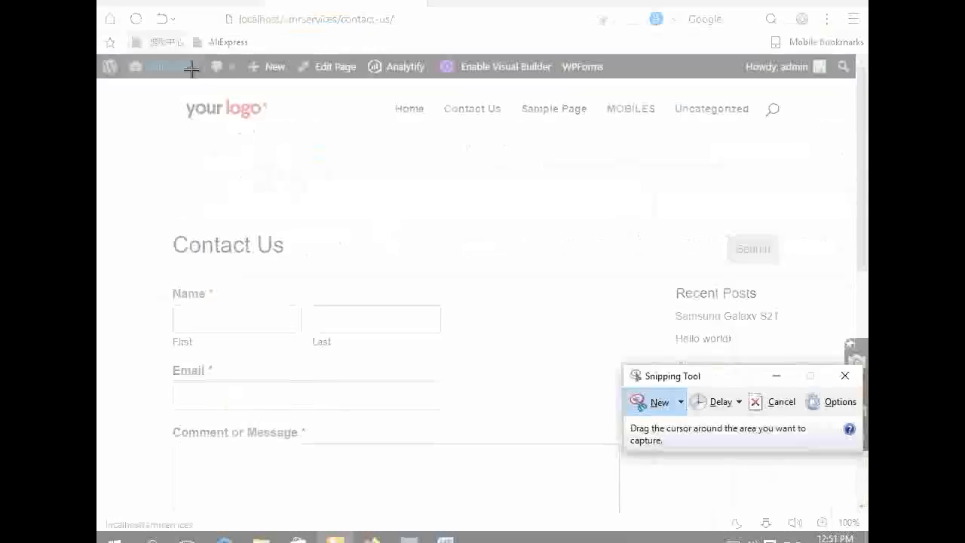
{"action": "left_click_drag", "start_coordinate": [97, 2], "coordinate": [868, 542]}
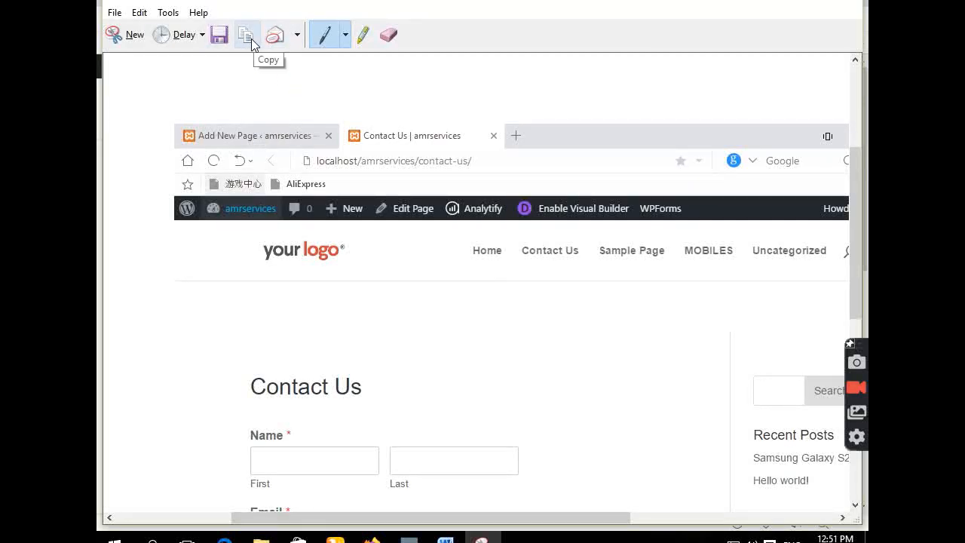
{"action": "left_click", "coordinate": [790, 2]}
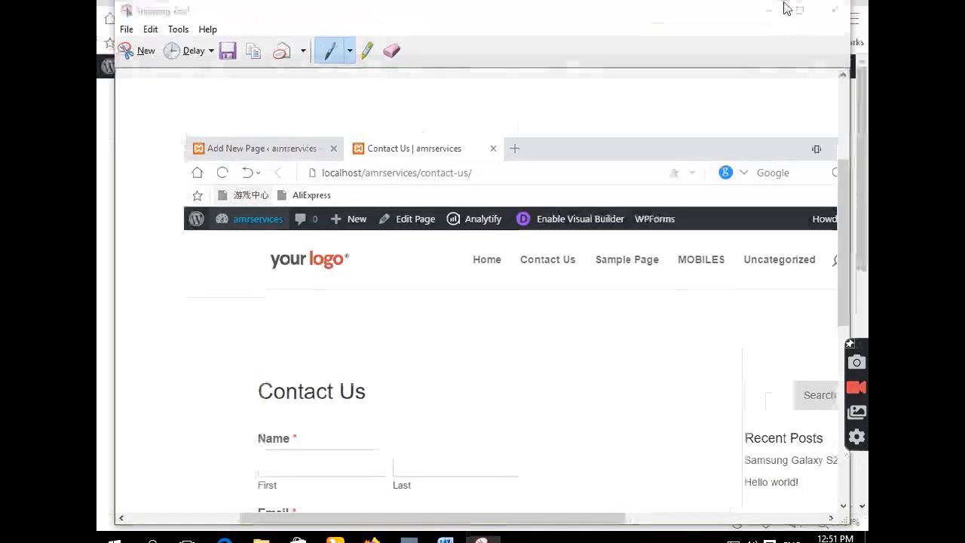
Step: Switch to Word, paste the form page capture under the "Add Contact Form to the page" heading and add a new line below it
{"action": "left_click", "coordinate": [445, 540]}
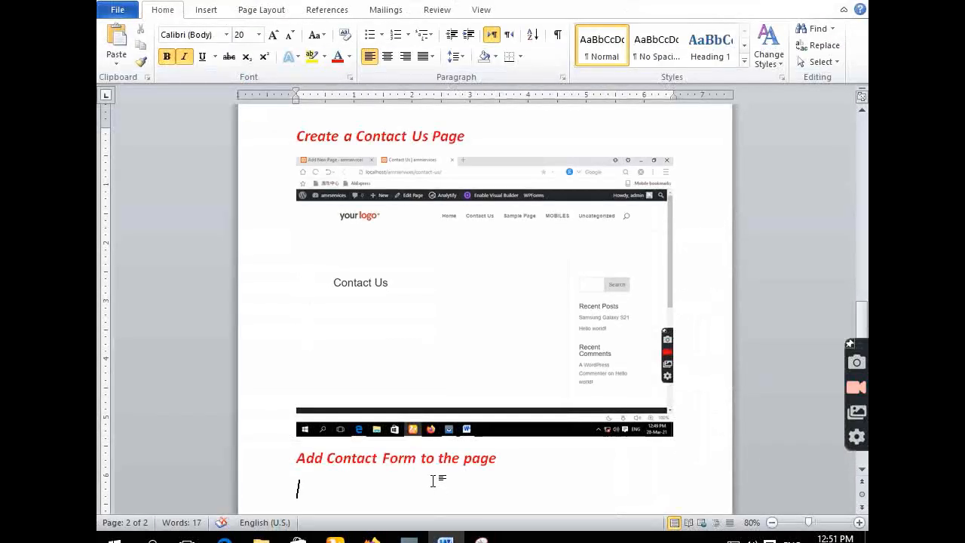
{"action": "key", "text": "ctrl+v"}
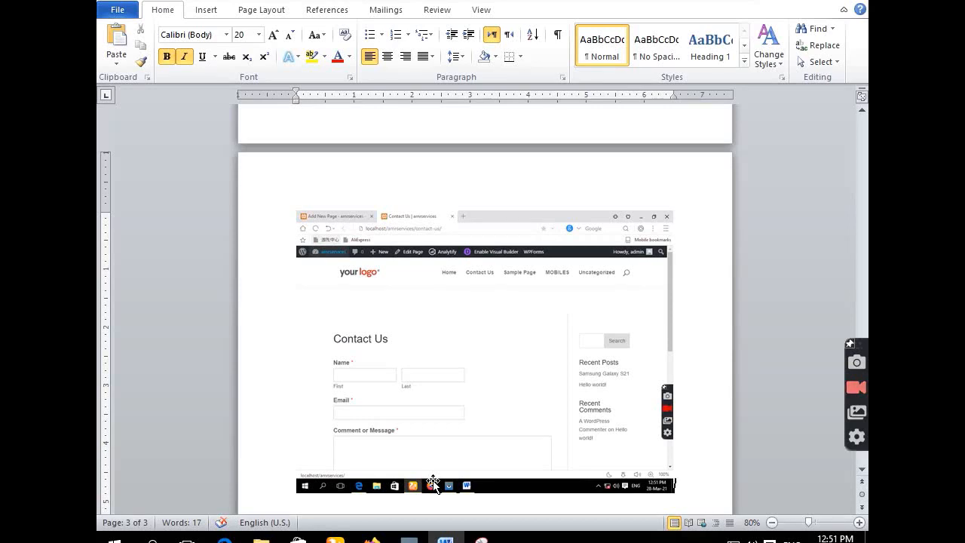
{"action": "scroll", "coordinate": [434, 482], "scroll_direction": "down", "scroll_amount": 1}
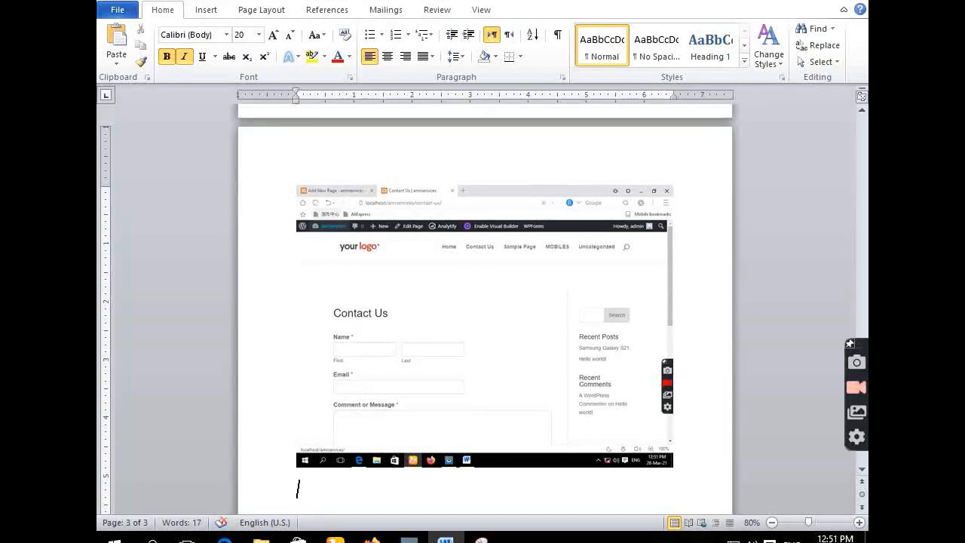
Step: Write the closing line "COMPLETED BY AMR SERVICES" below the last capture and look over the end of the document
{"action": "type", "text": "CO"}
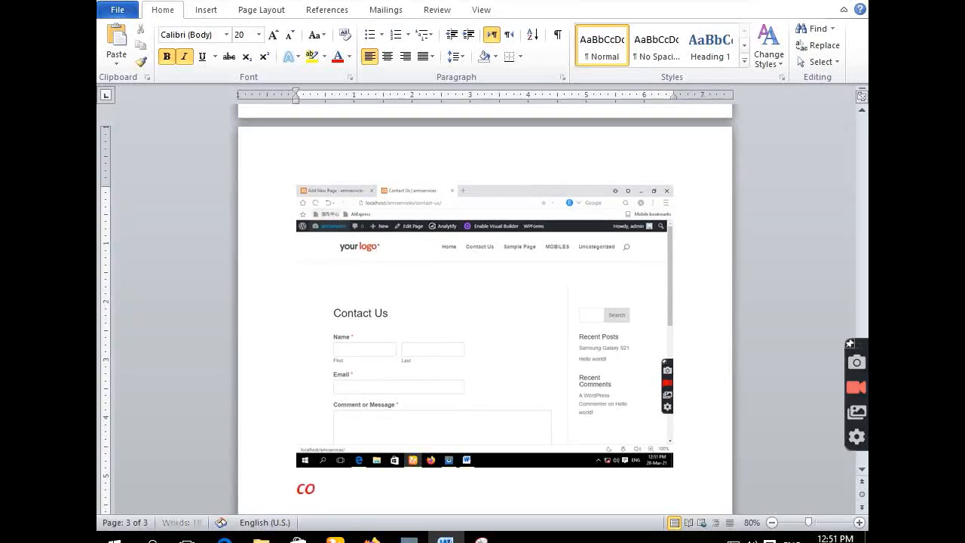
{"action": "type", "text": "MPL"}
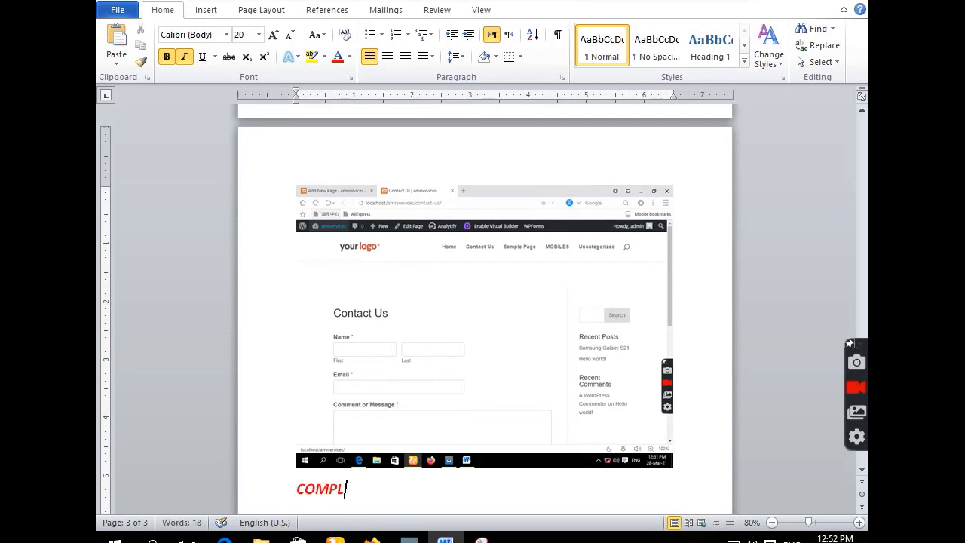
{"action": "type", "text": "ETED  B"}
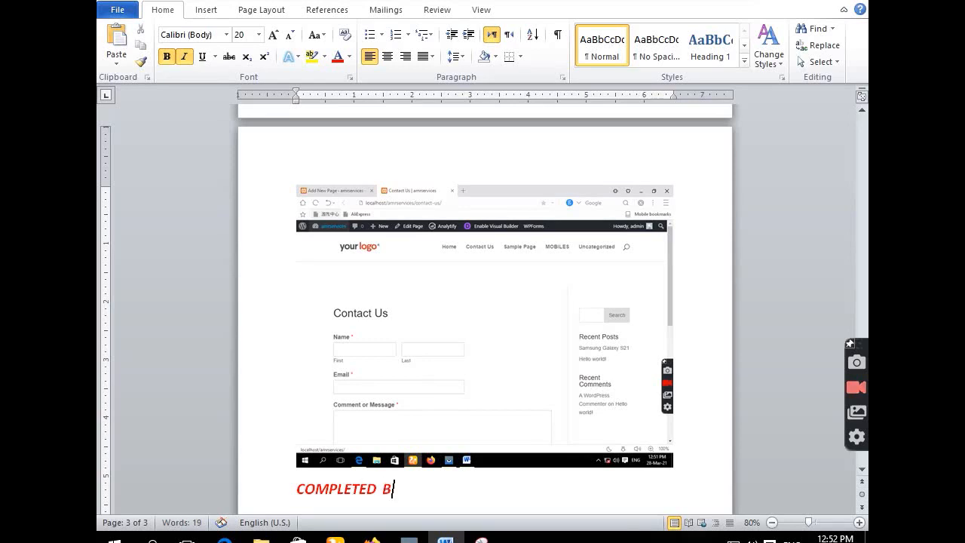
{"action": "type", "text": "Y AMR"}
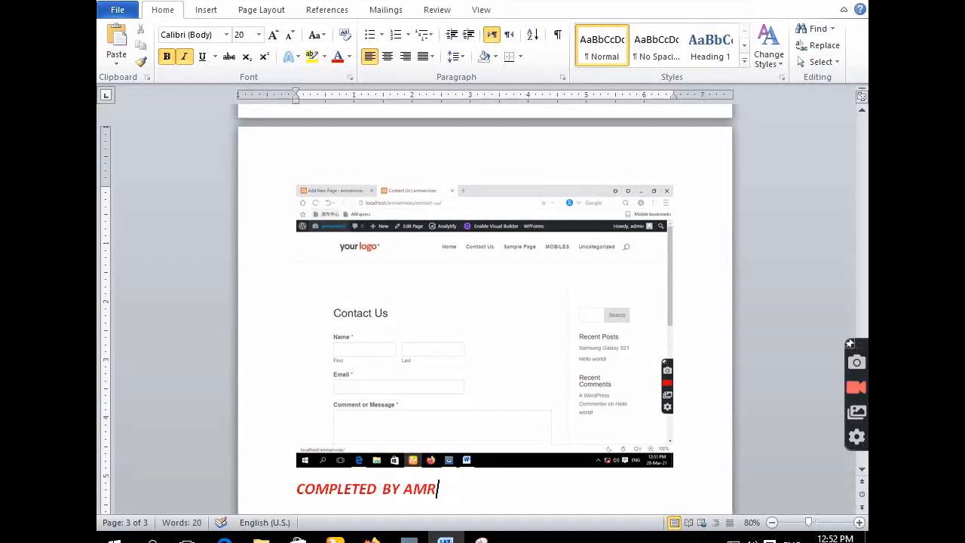
{"action": "type", "text": " SERV"}
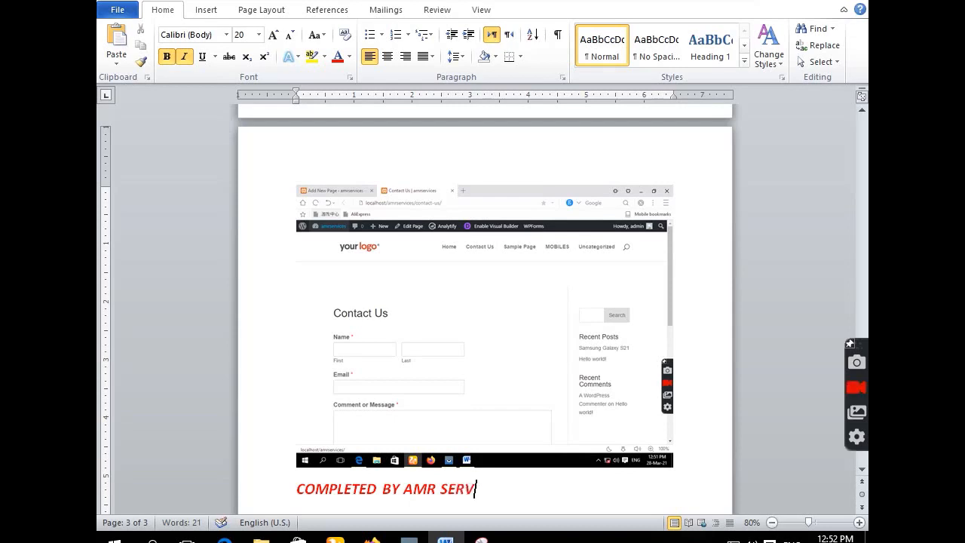
{"action": "type", "text": "ICES"}
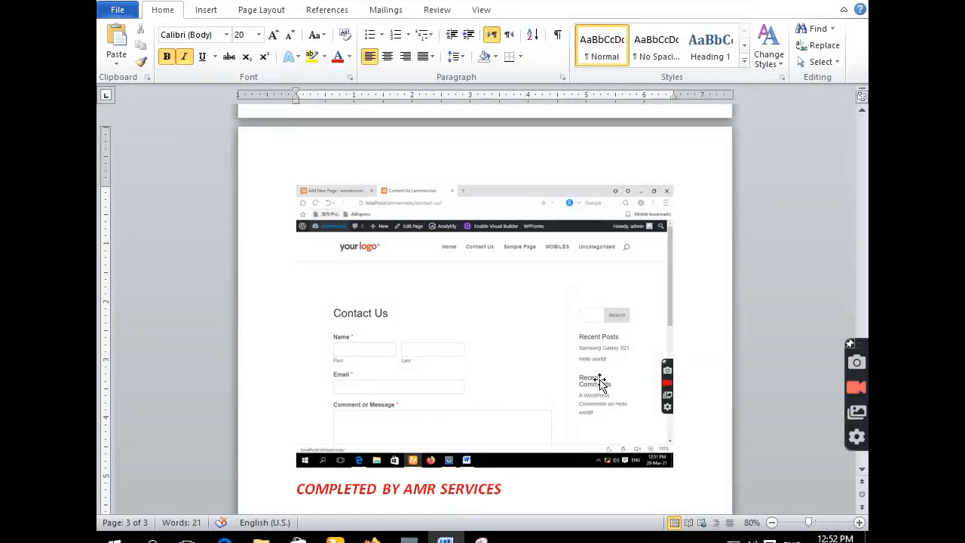
{"action": "scroll", "coordinate": [664, 377], "scroll_direction": "up", "scroll_amount": 3}
{"action": "scroll", "coordinate": [662, 374], "scroll_direction": "down", "scroll_amount": 6}
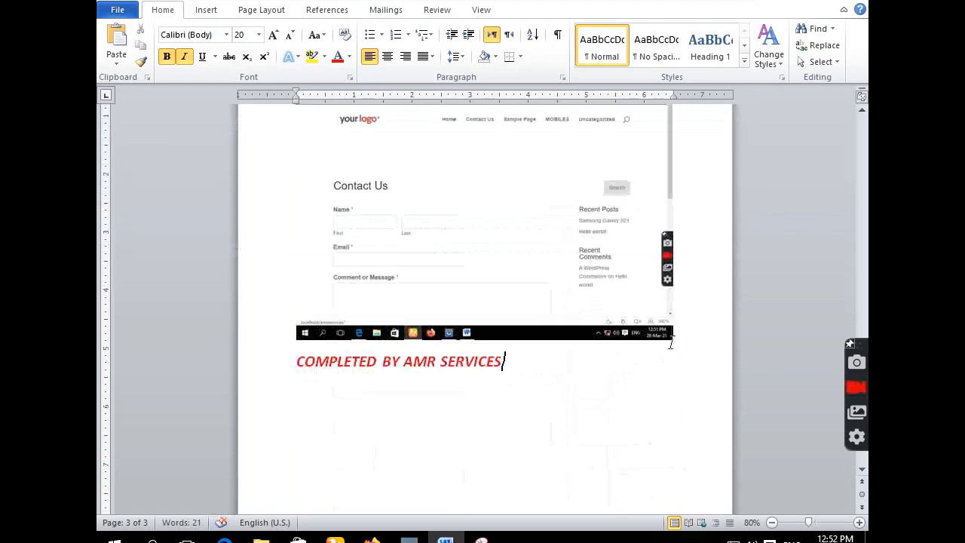